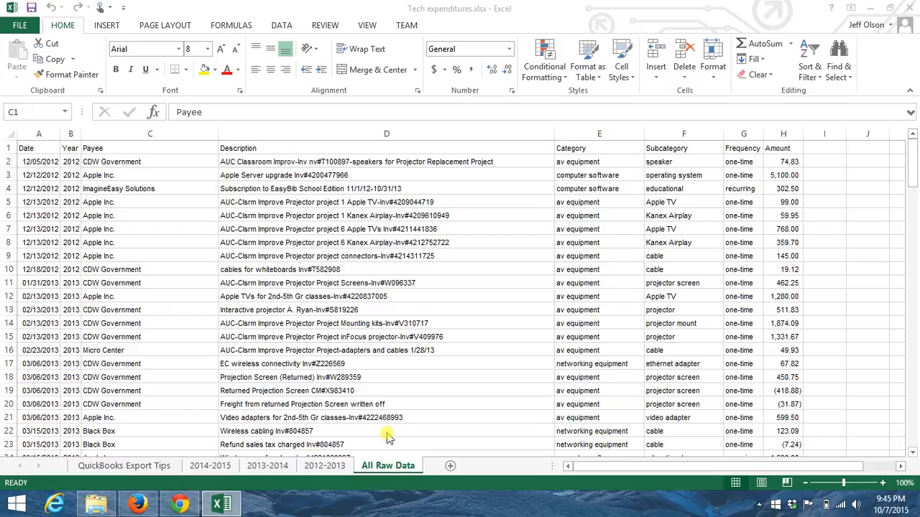
Look through the yearly expense sheets 2012-2013, 2013-2014 and 2014-2015, ending on 2012-2013
click(43, 143)
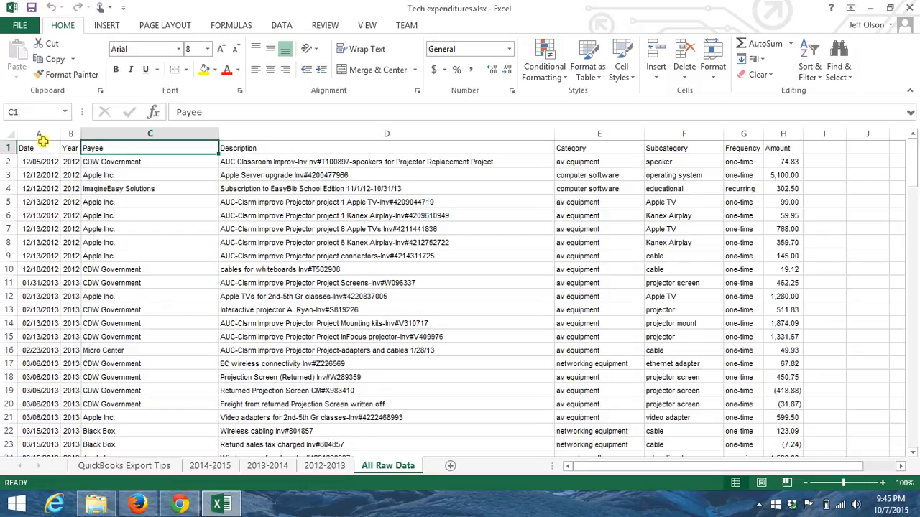
click(43, 144)
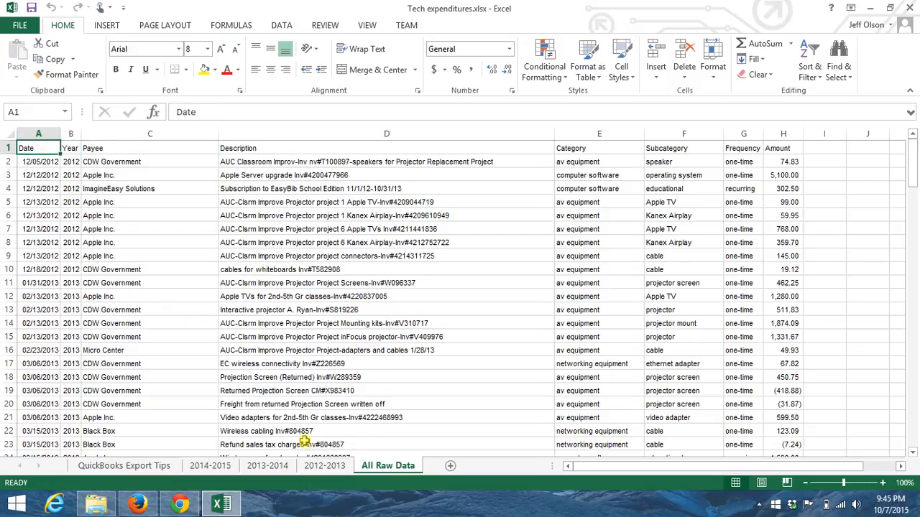
click(324, 467)
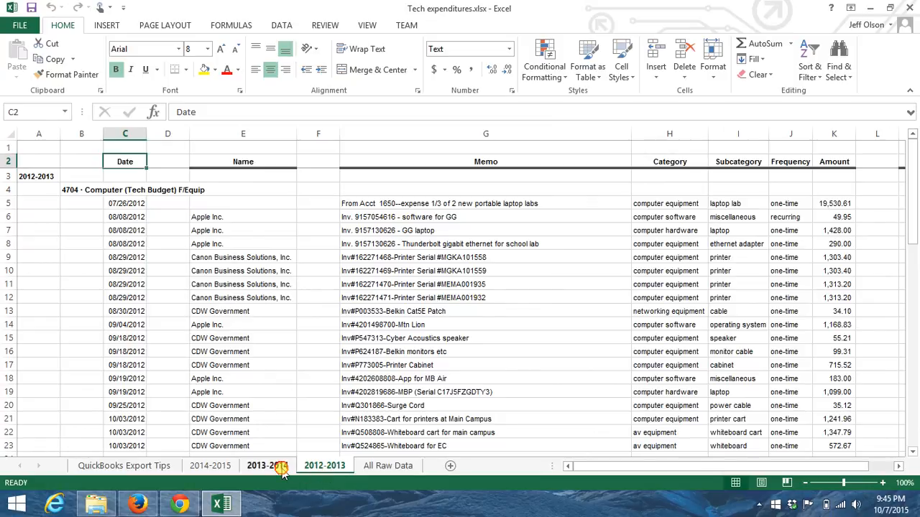
click(255, 469)
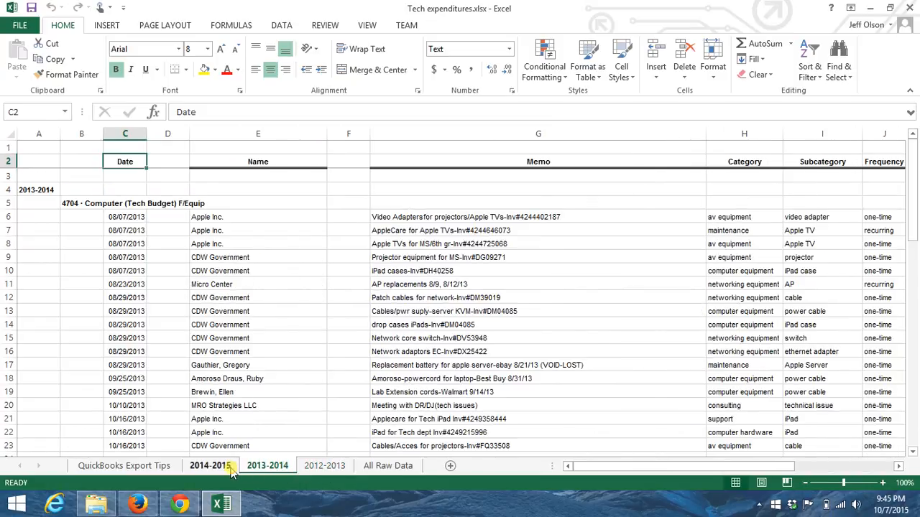
click(230, 469)
click(334, 467)
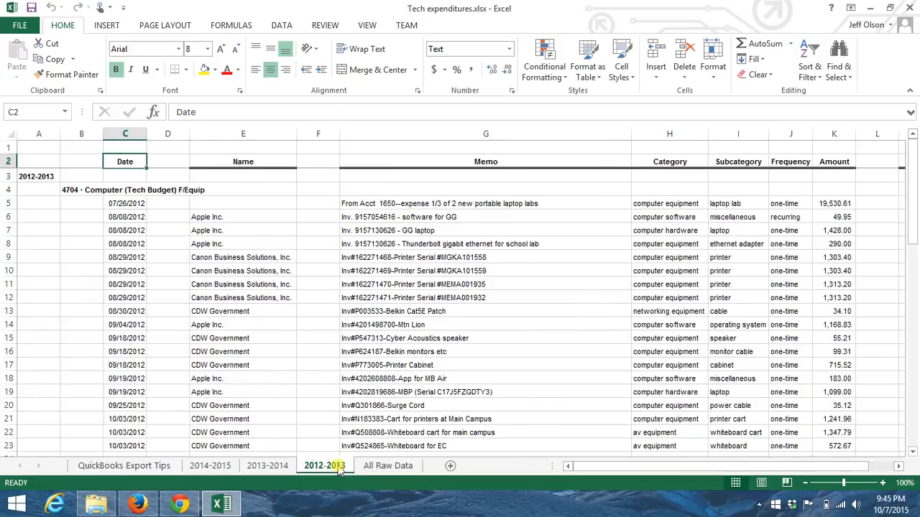
Select the 2012-2013 transaction records from C5 through M59, leaving out the total rows
click(116, 205)
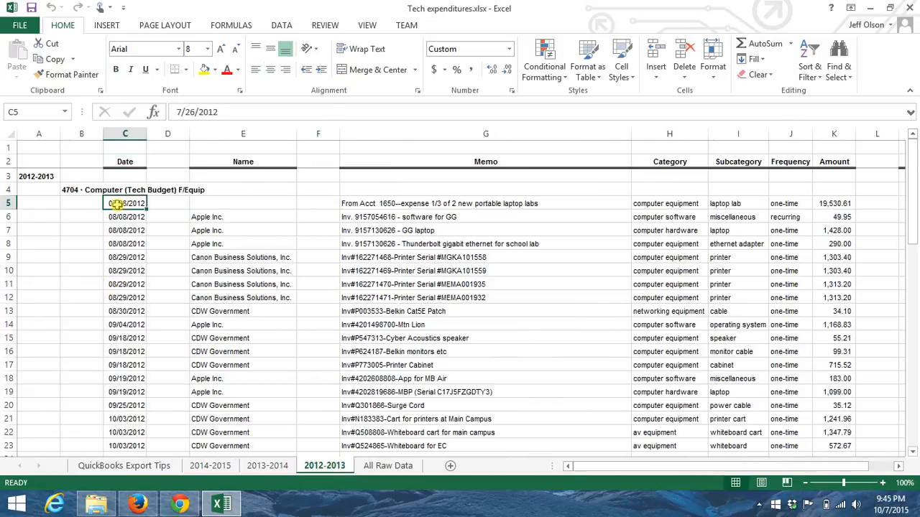
key(ctrl+shift+End)
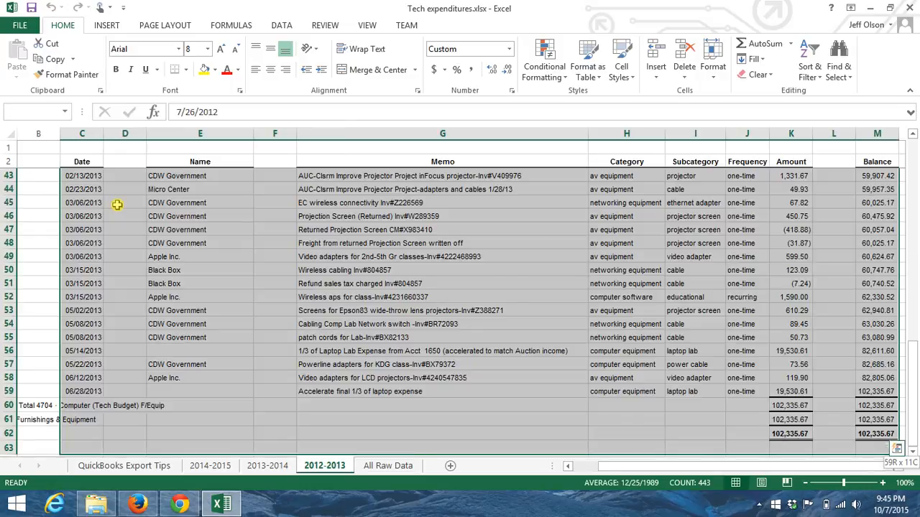
key(shift+Up)
key(shift+Up)
key(shift+Up)
key(shift+Up)
key(shift+Down)
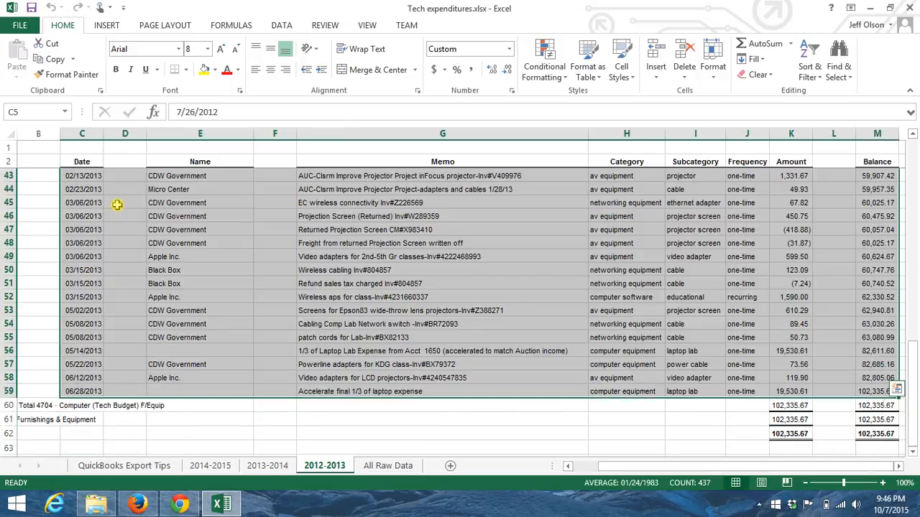
Examine the combined records on the All Raw Data sheet through to the last entry, and return to the first record
click(385, 467)
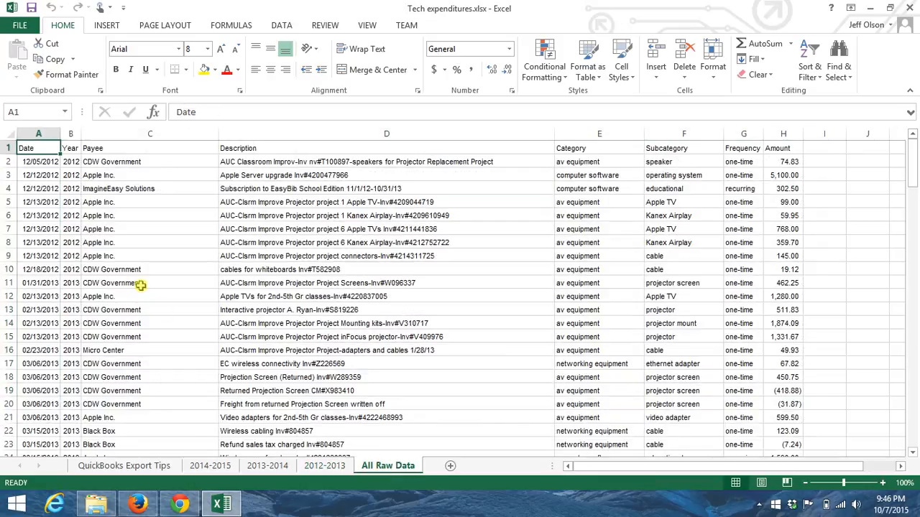
click(50, 165)
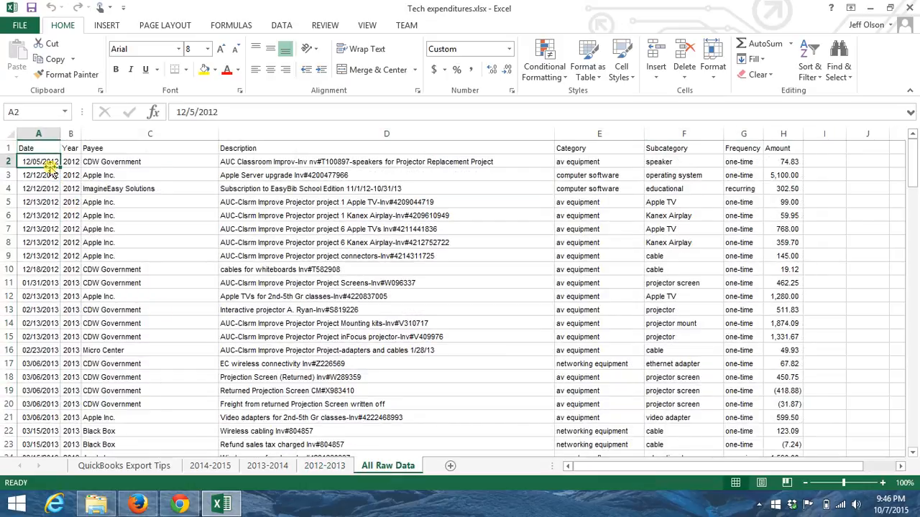
key(Page_Down)
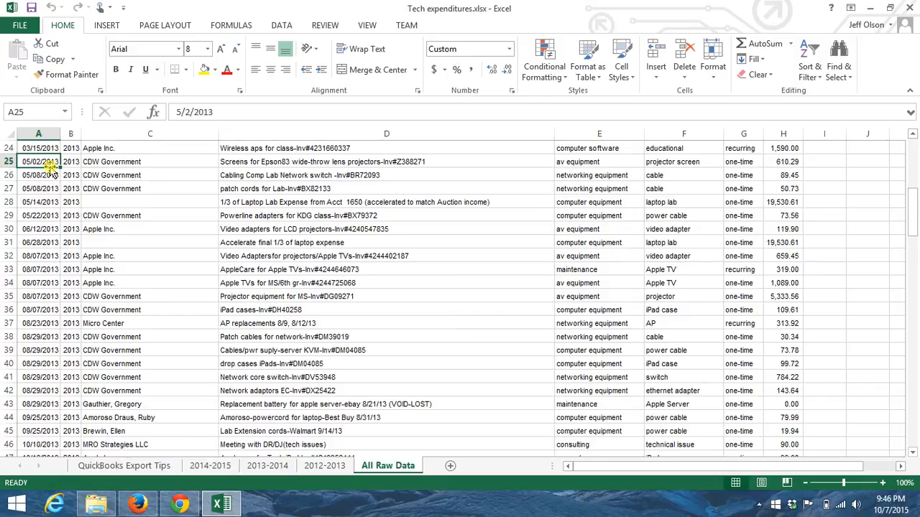
key(Page_Down)
key(Page_Down)
key(Page_Down)
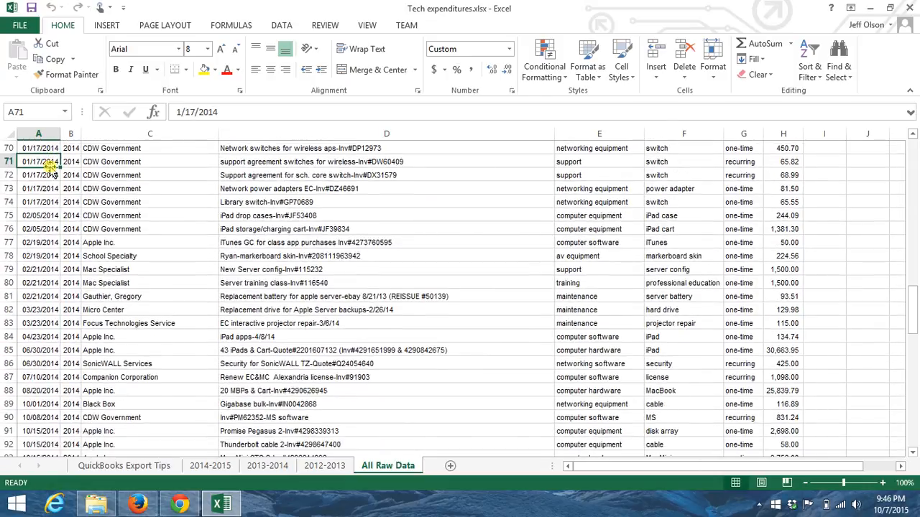
key(Page_Down)
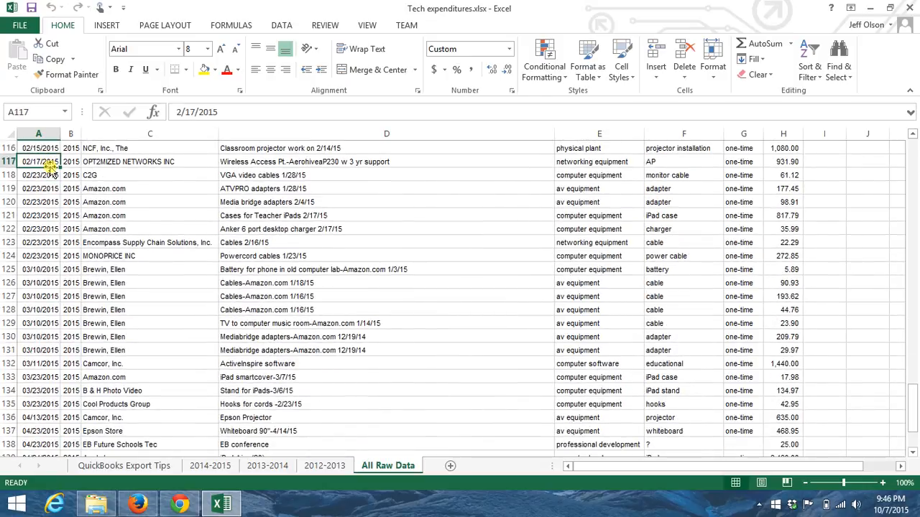
key(Page_Down)
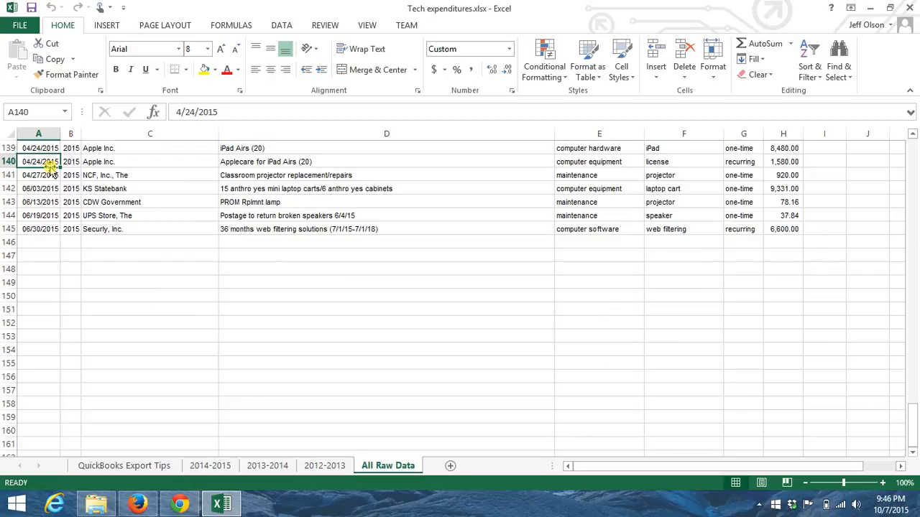
key(Page_Up)
key(Page_Up)
key(Page_Up)
key(Page_Up)
key(Page_Up)
key(Page_Up)
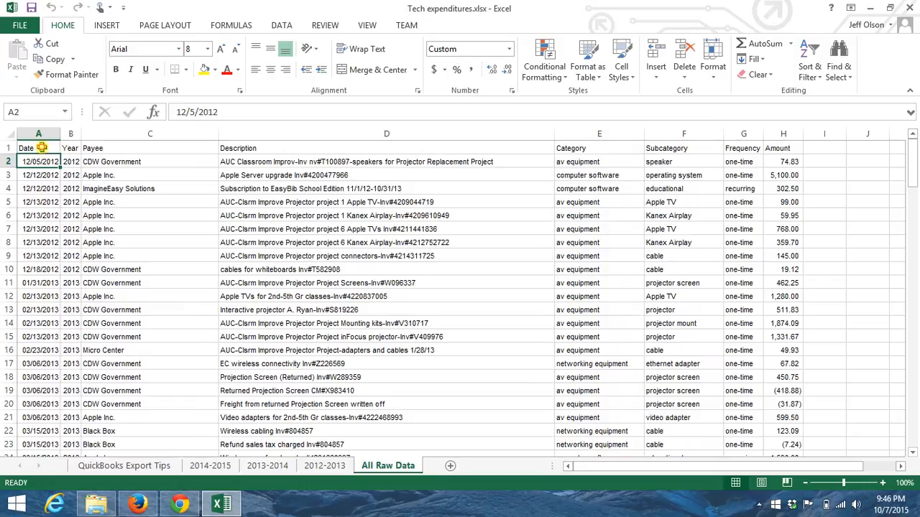
Review the column headers from Date through Amount and inspect the formula behind the first Year value
click(42, 147)
key(Right)
key(Right)
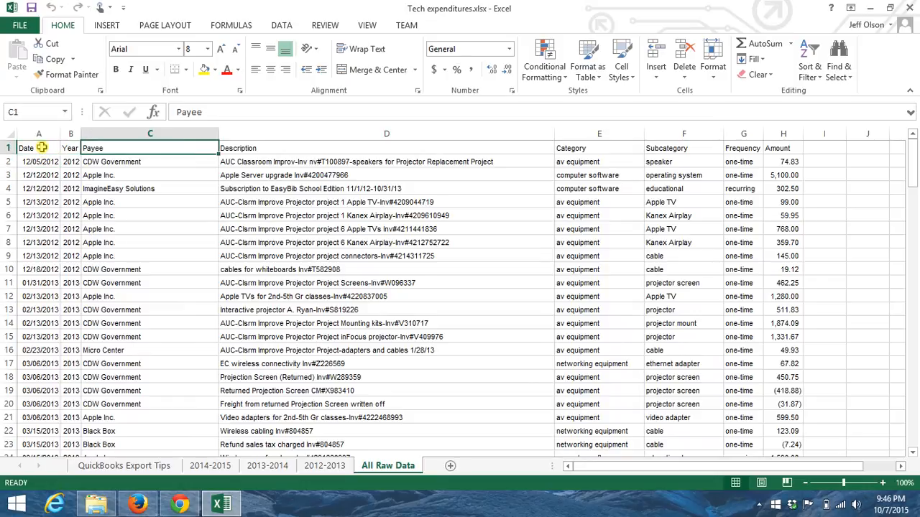
key(Right)
key(Right)
key(Right)
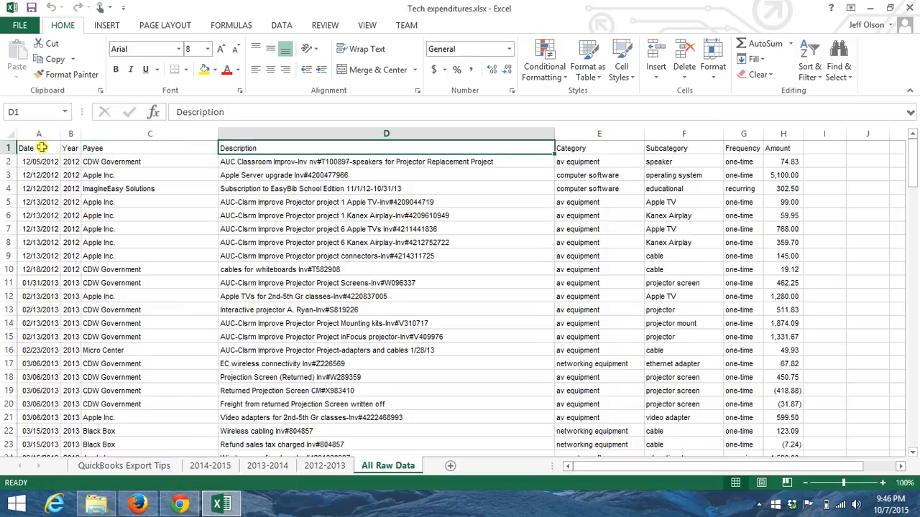
key(Right)
key(Right)
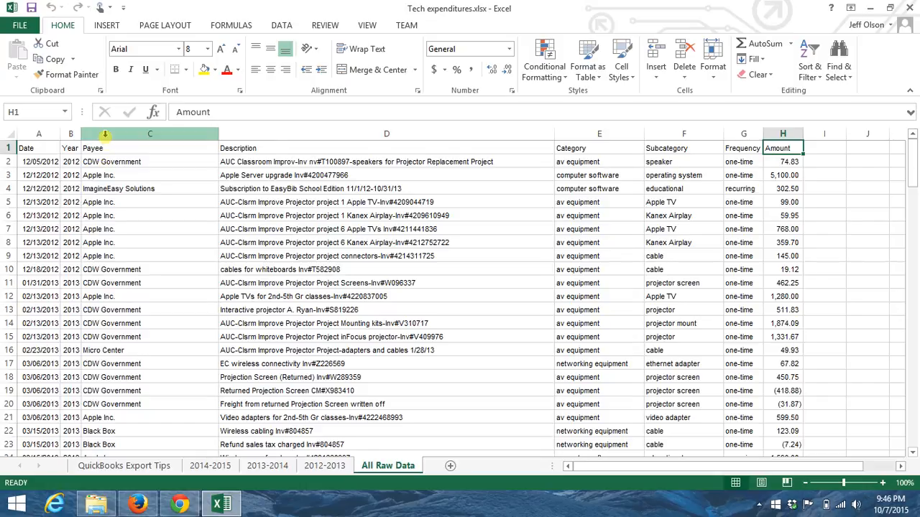
click(41, 162)
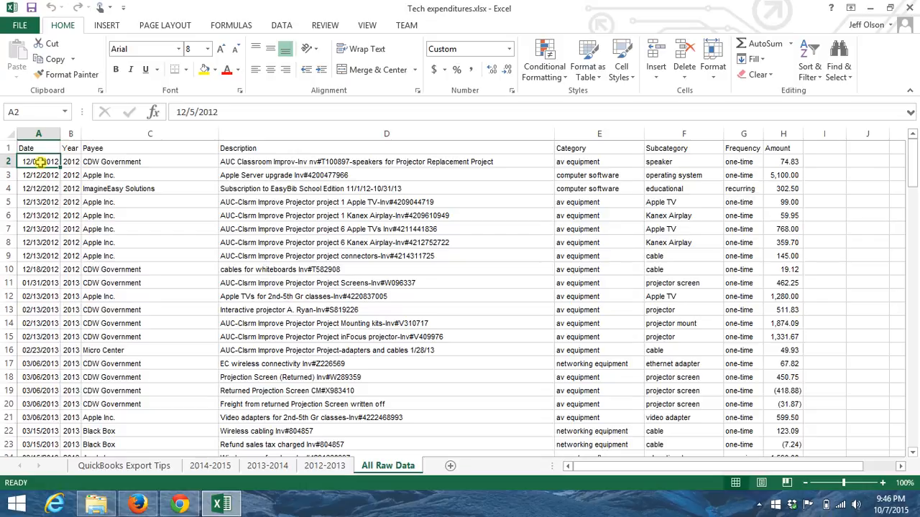
key(Right)
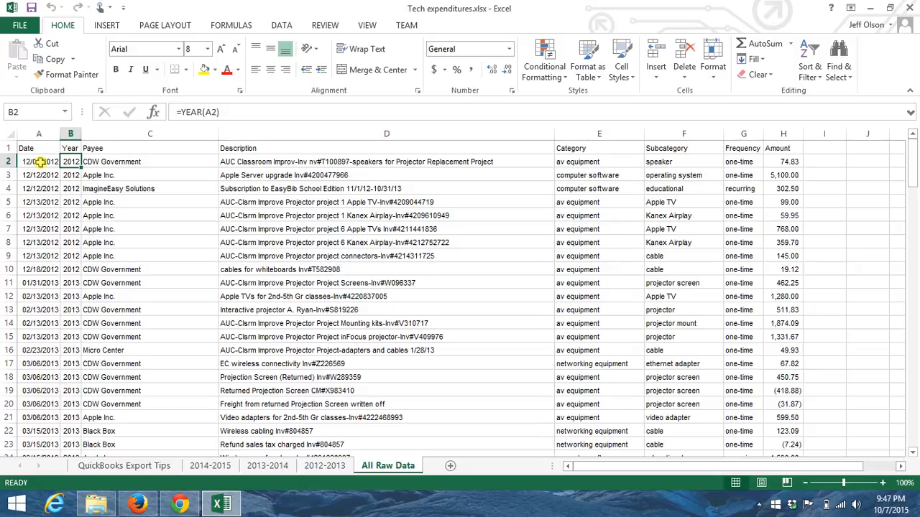
Insert a new column before Payee and widen it slightly
click(107, 133)
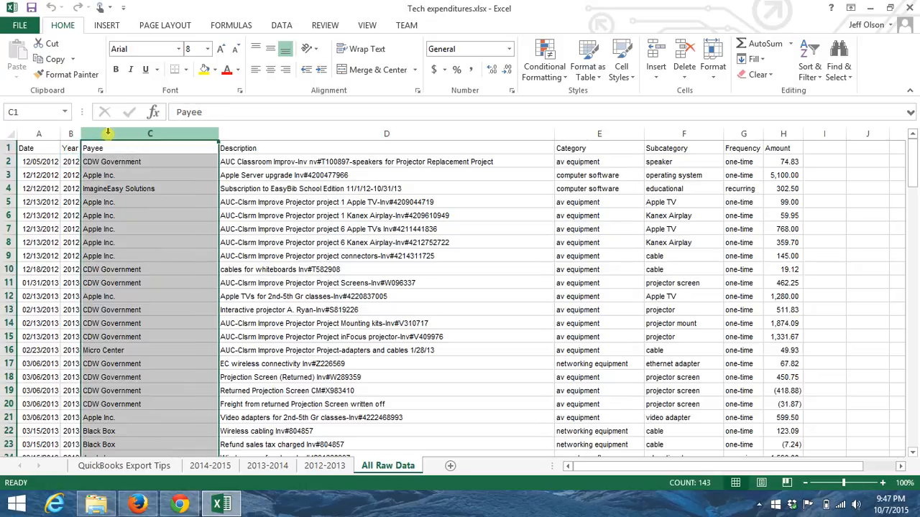
right_click(107, 133)
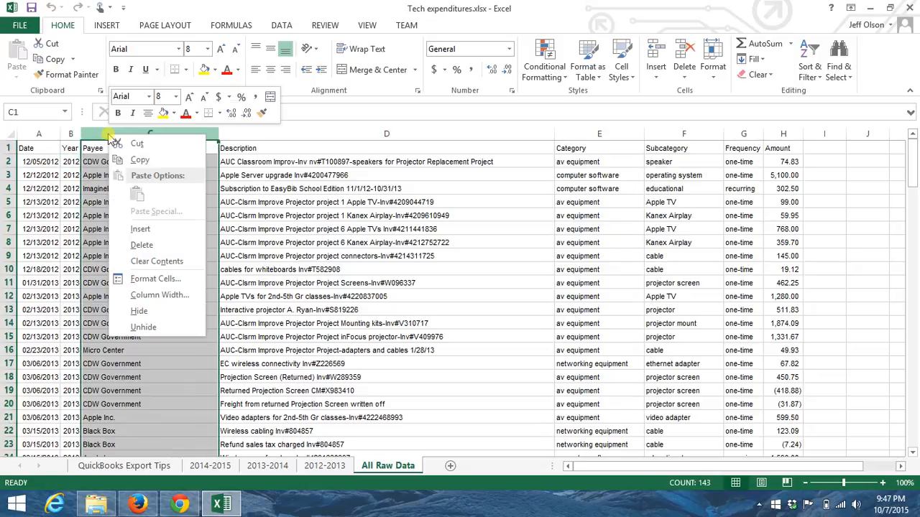
click(141, 231)
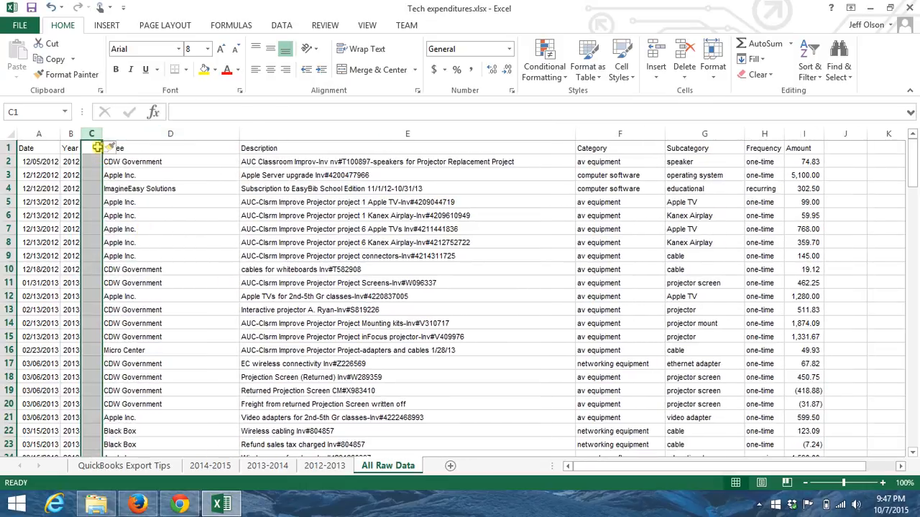
drag(101, 139, 121, 140)
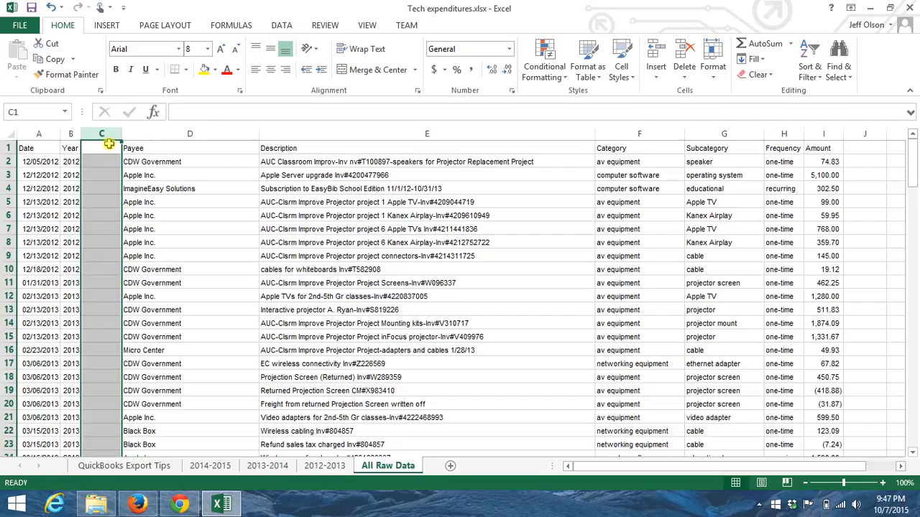
Head the new column Month and enter =MONTH(A2) in its first data row
click(108, 147)
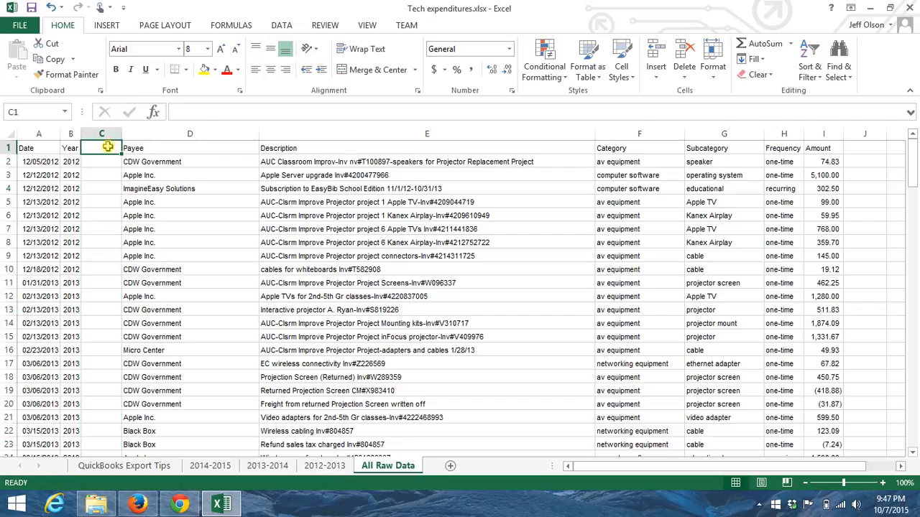
text(Month)
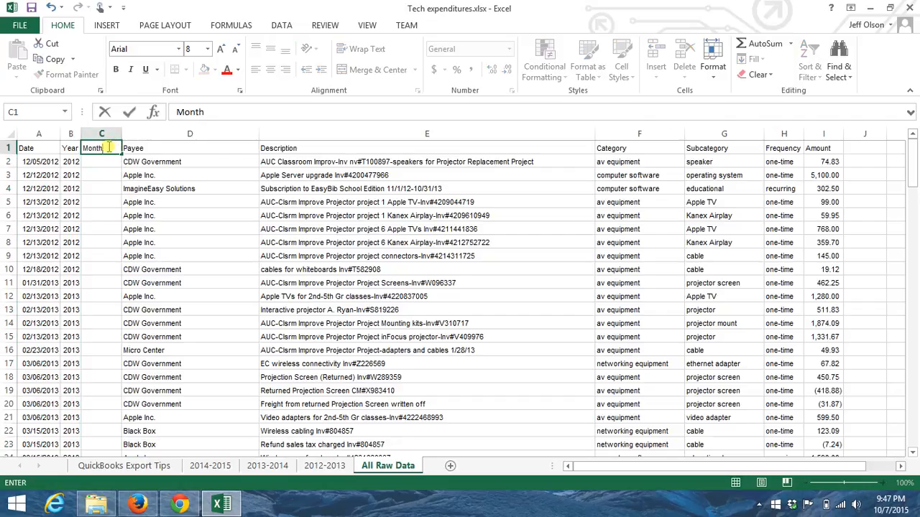
key(Return)
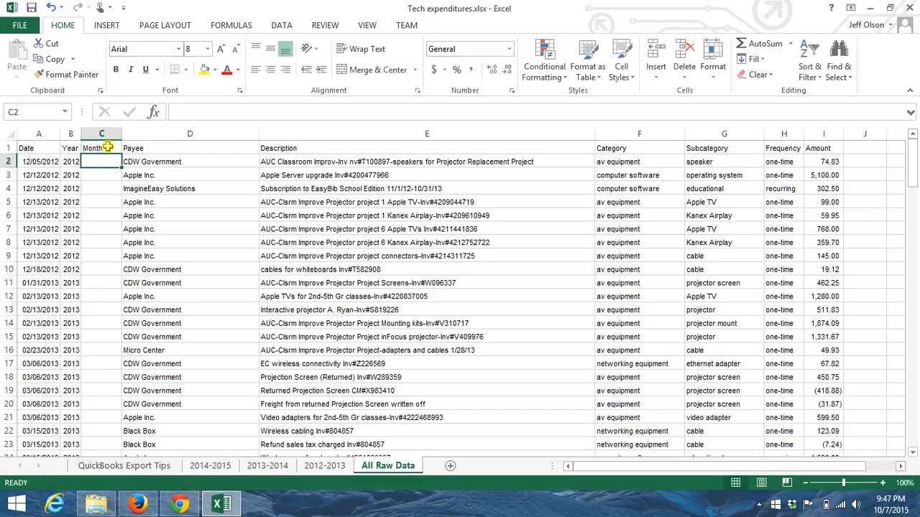
text(=month)
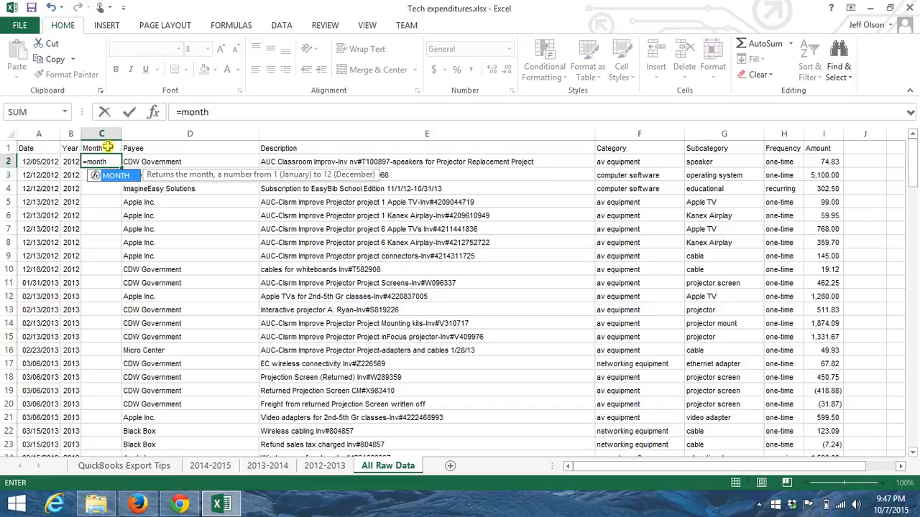
text(()
key(Left)
key(Left)
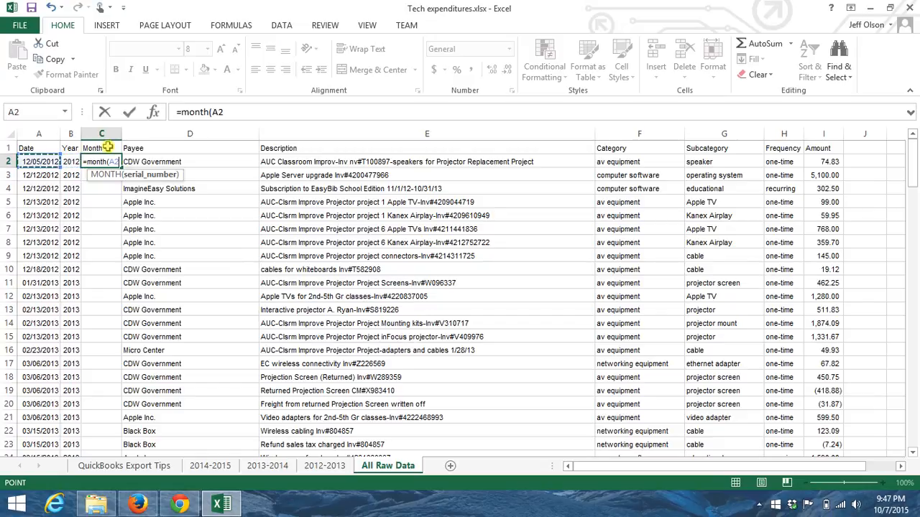
key(Return)
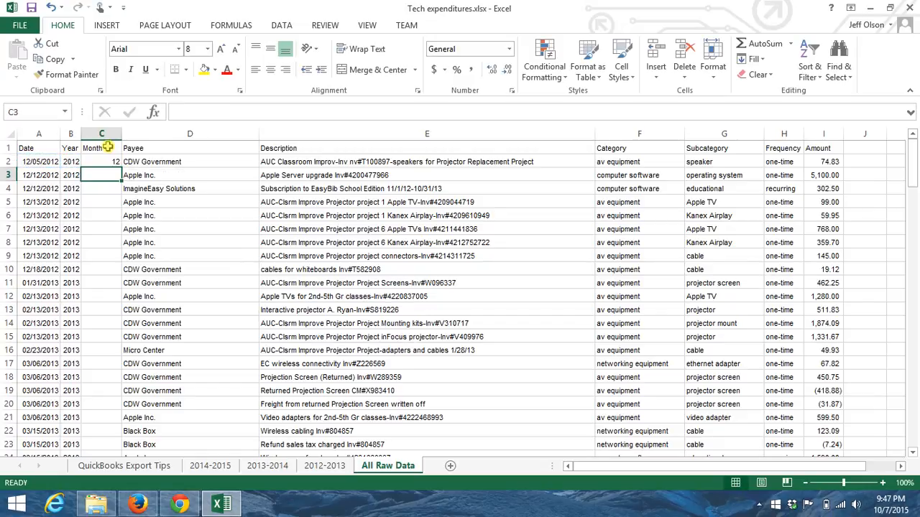
Copy the month formula from C2 down the Month column through row 145
click(105, 161)
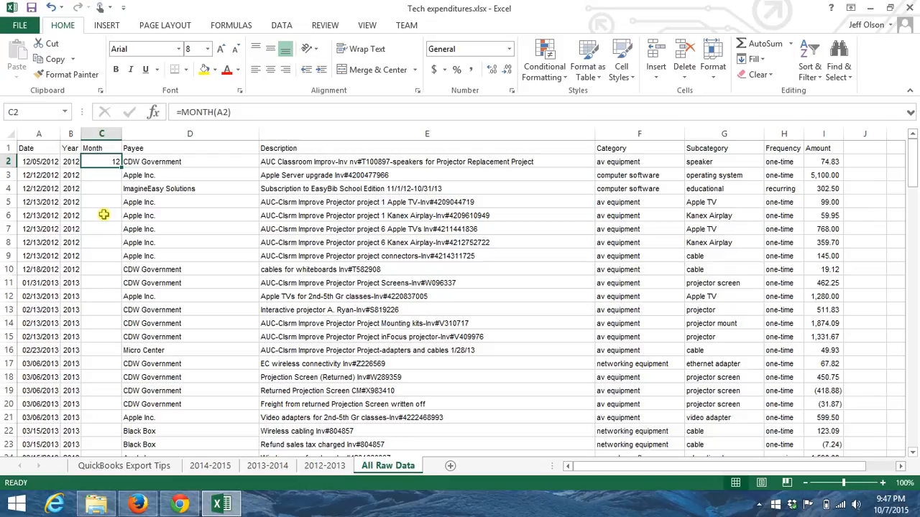
key(ctrl+c)
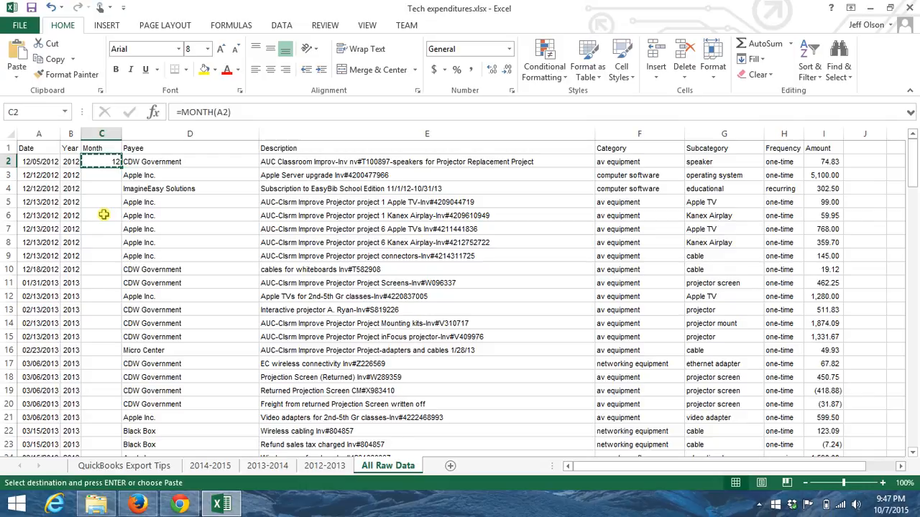
key(ctrl+shift+End)
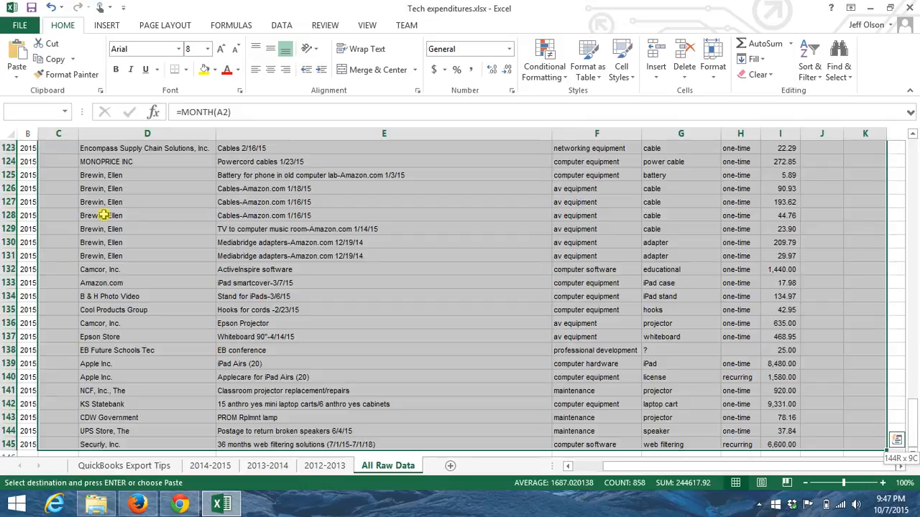
key(shift+Left)
key(shift+Left)
key(shift+Left)
key(shift+Left)
key(shift+Left)
key(shift+Left)
key(shift+Left)
key(shift+Left)
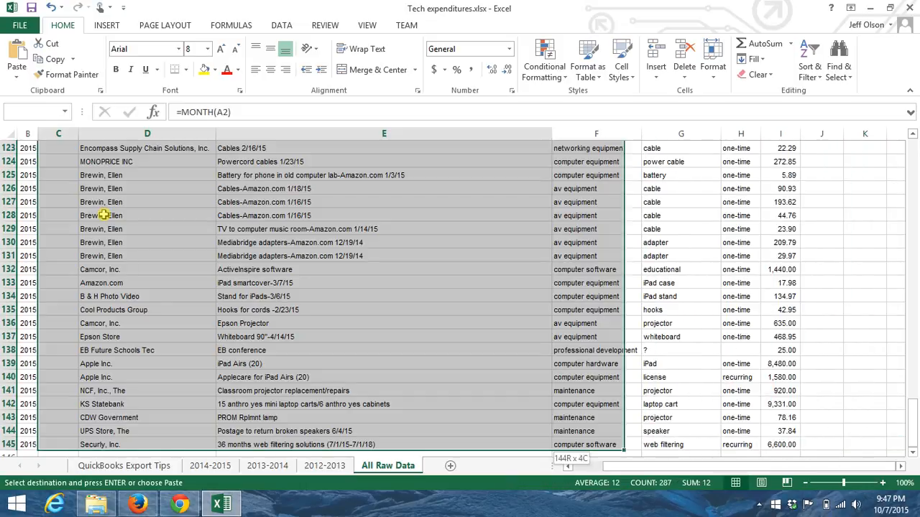
key(ctrl+v)
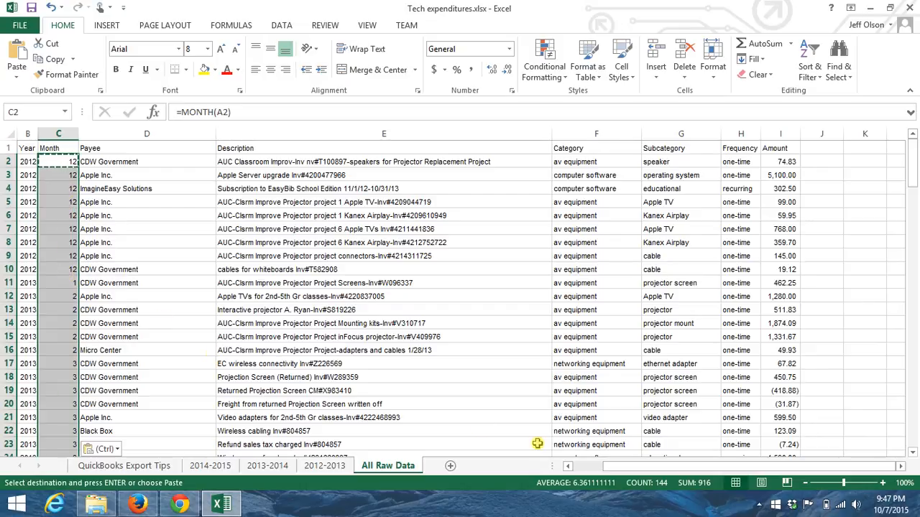
Select the whole data range A1:I145 with its headers and start a PivotTable from it
click(568, 466)
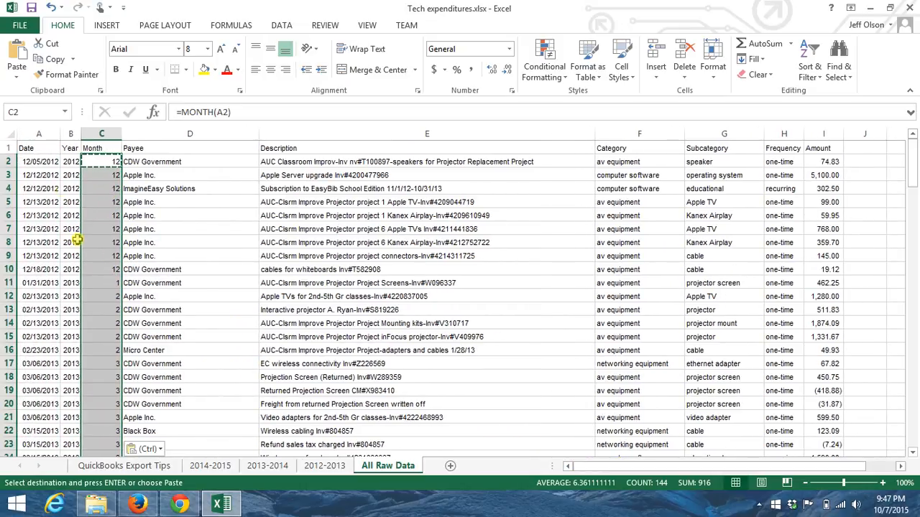
click(66, 162)
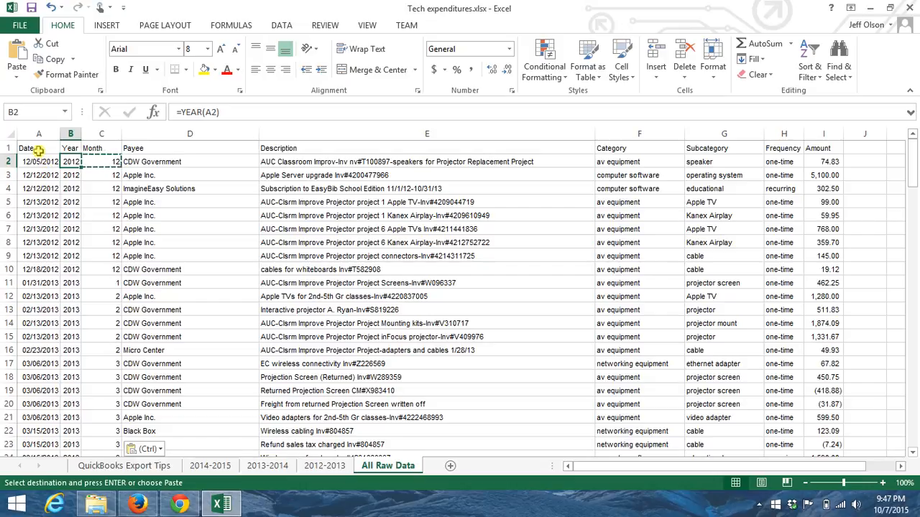
click(38, 148)
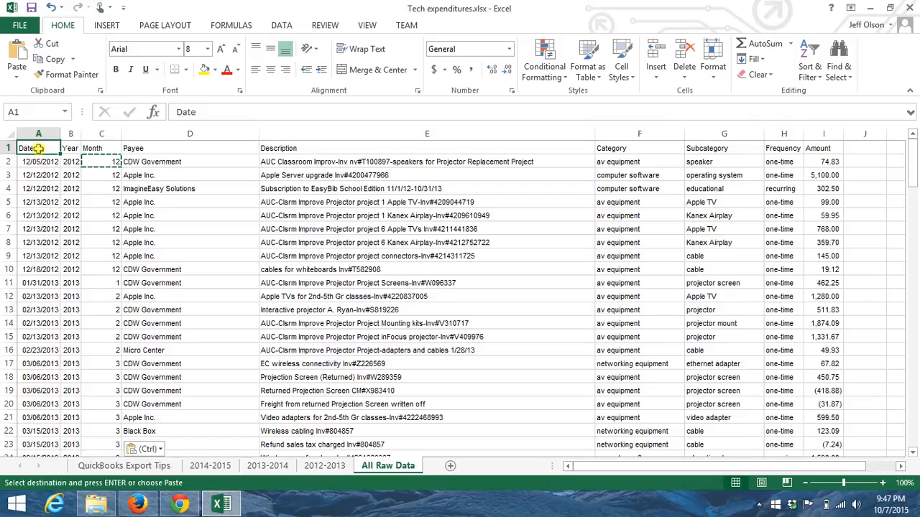
key(ctrl)
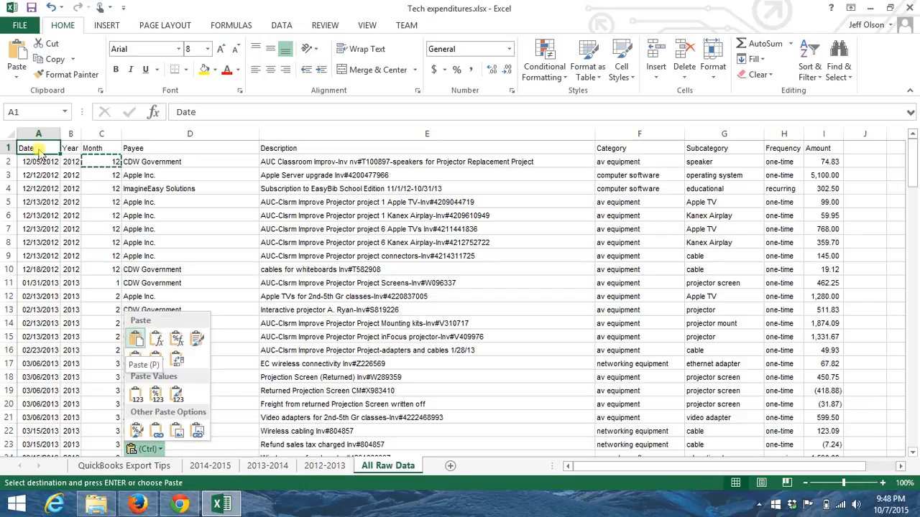
key(Escape)
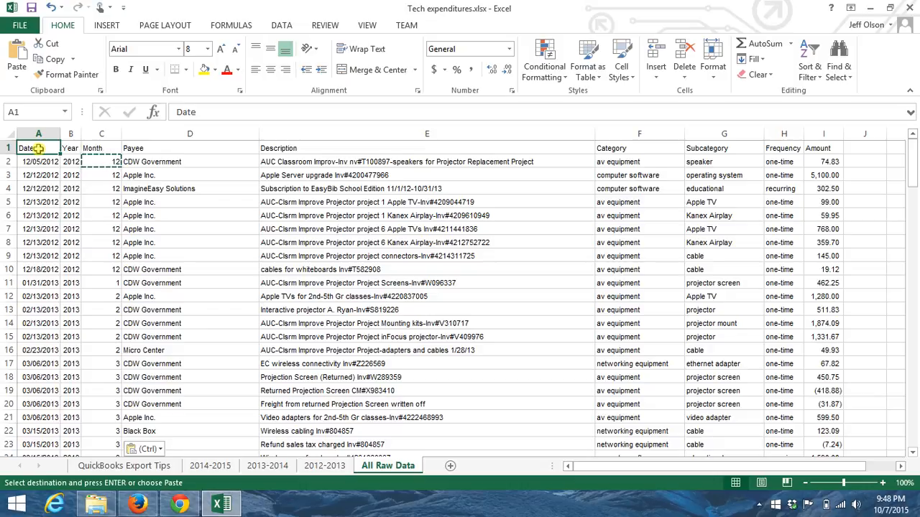
key(ctrl+shift+End)
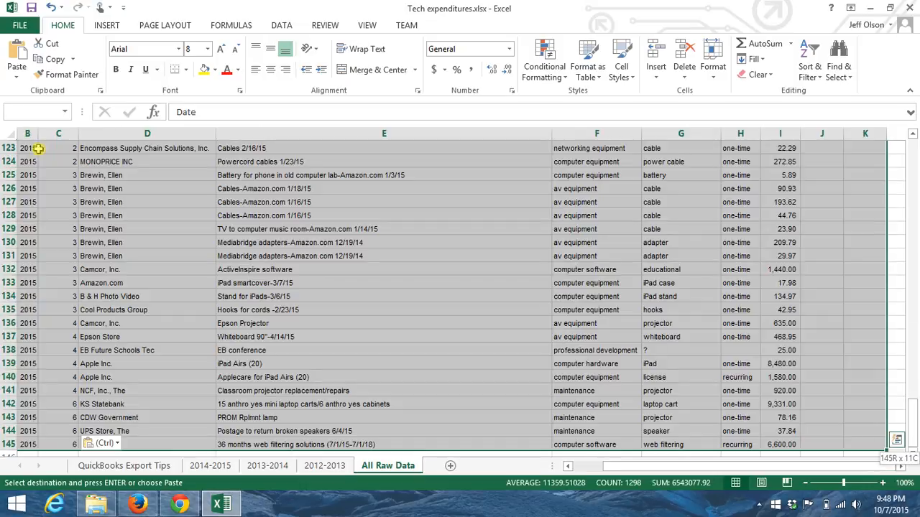
key(shift+Left)
key(shift+Left)
key(shift+Left)
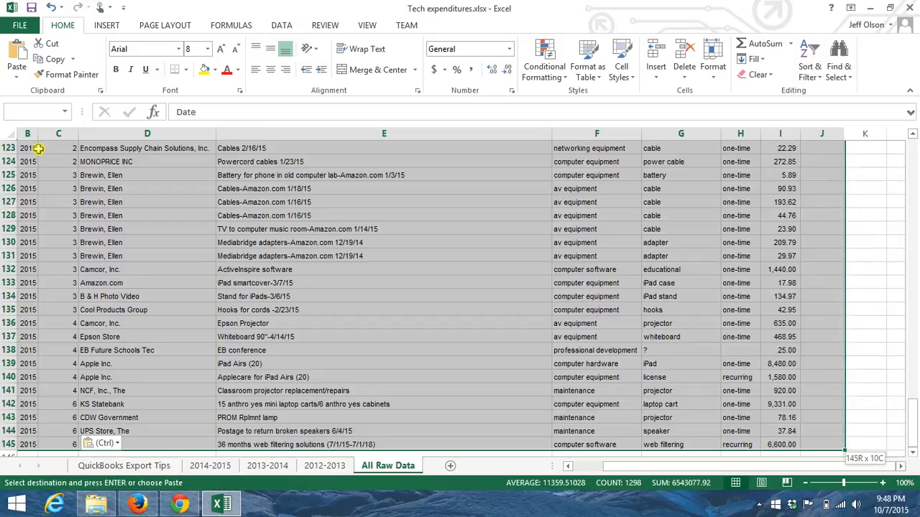
key(shift+Right)
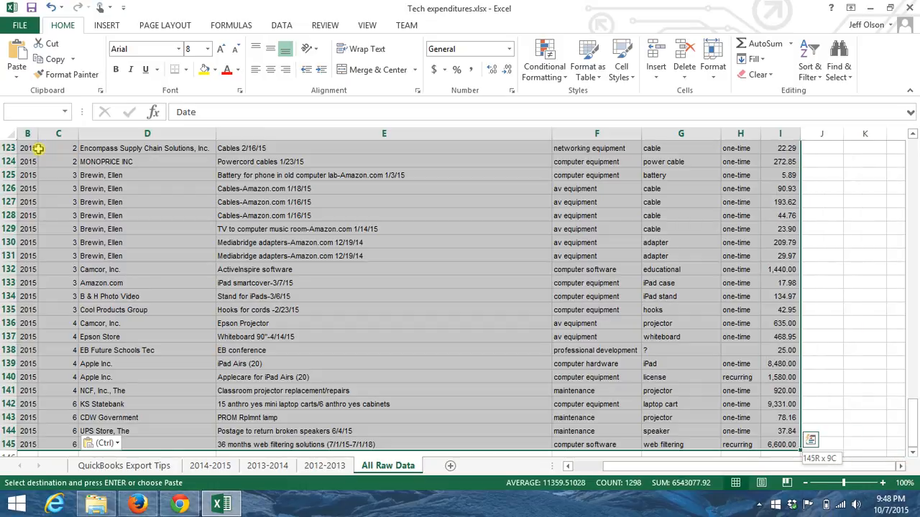
key(shift+Up)
key(shift+Up)
key(shift+Up)
key(shift+Up)
key(shift+Down)
key(shift+Down)
key(shift+Down)
key(shift+Down)
key(shift+Right)
key(shift+Left)
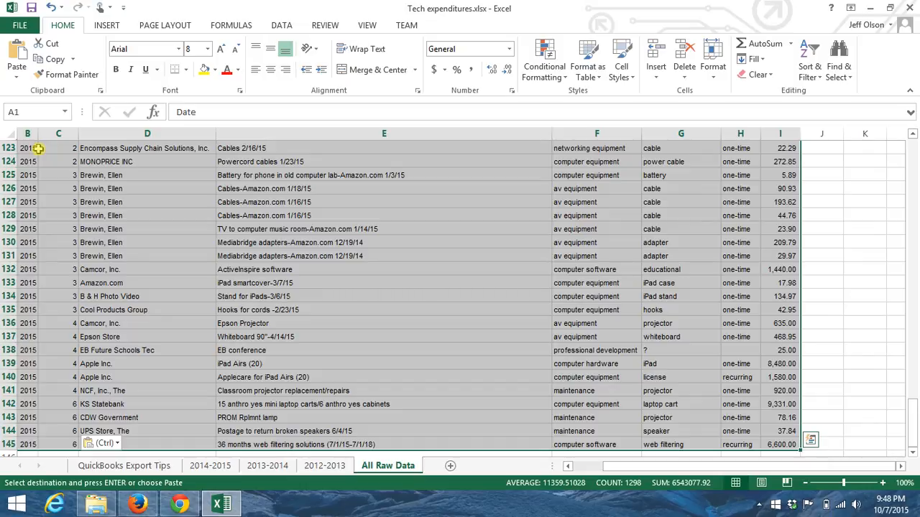
click(114, 27)
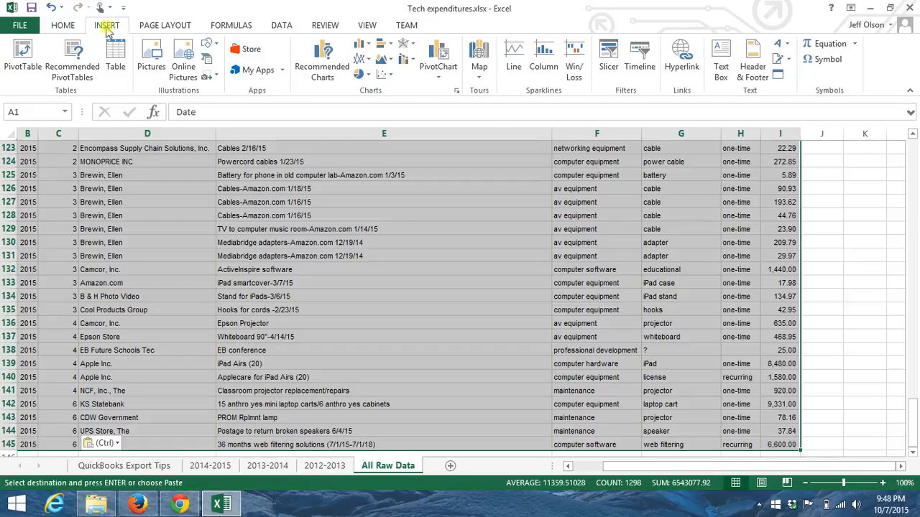
click(24, 56)
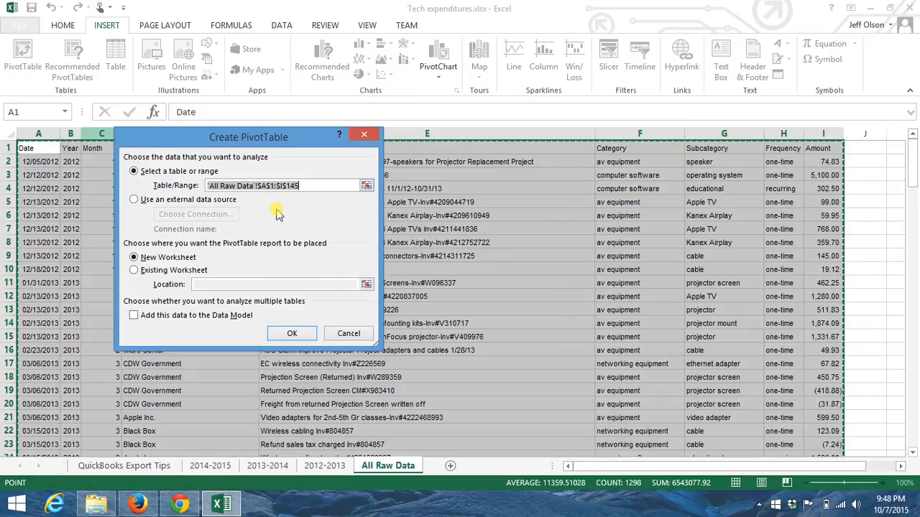
Check the existing connections offered for an external data source, and return to the selected range as the source
click(151, 201)
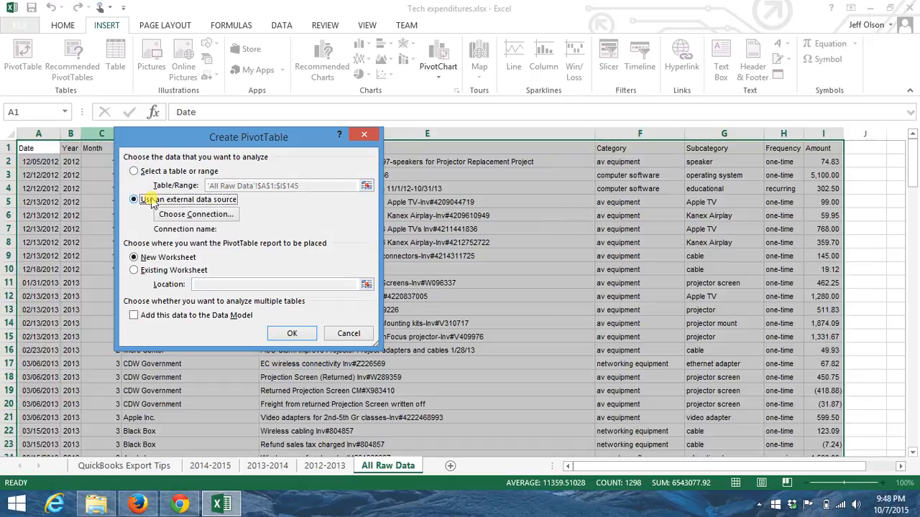
click(195, 215)
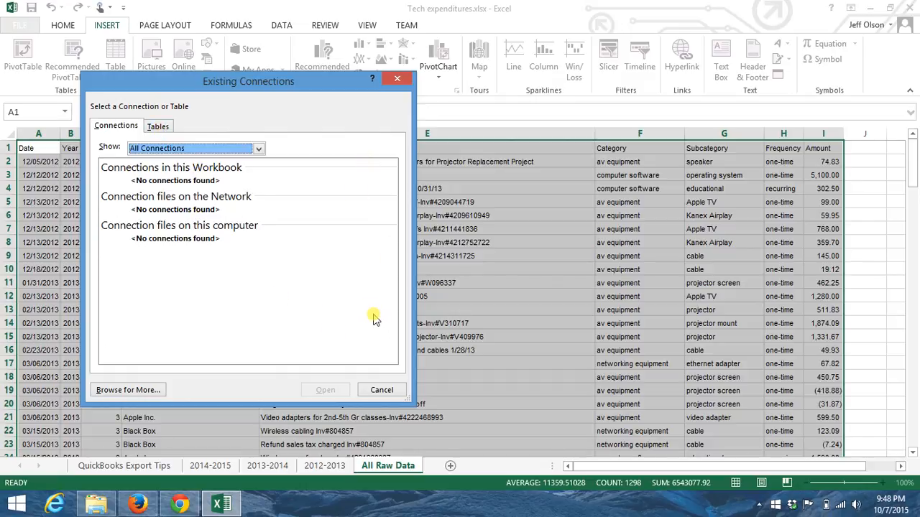
click(382, 391)
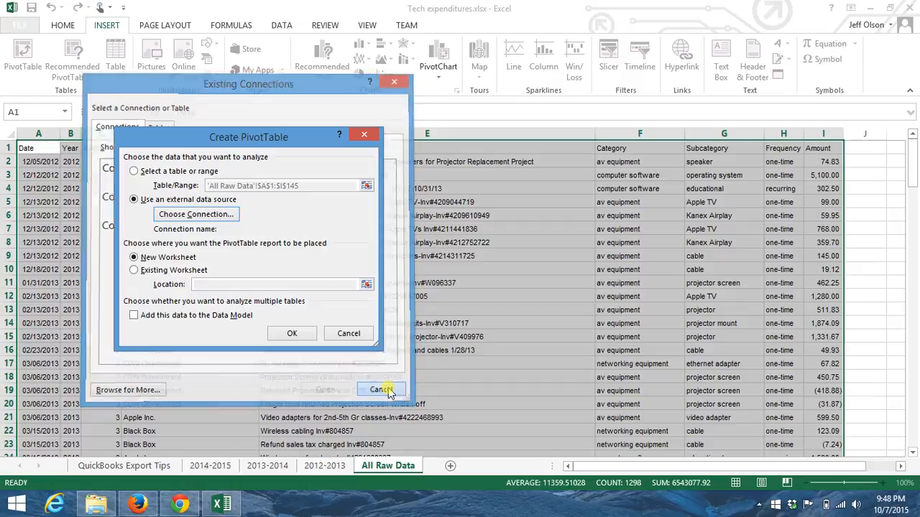
click(134, 172)
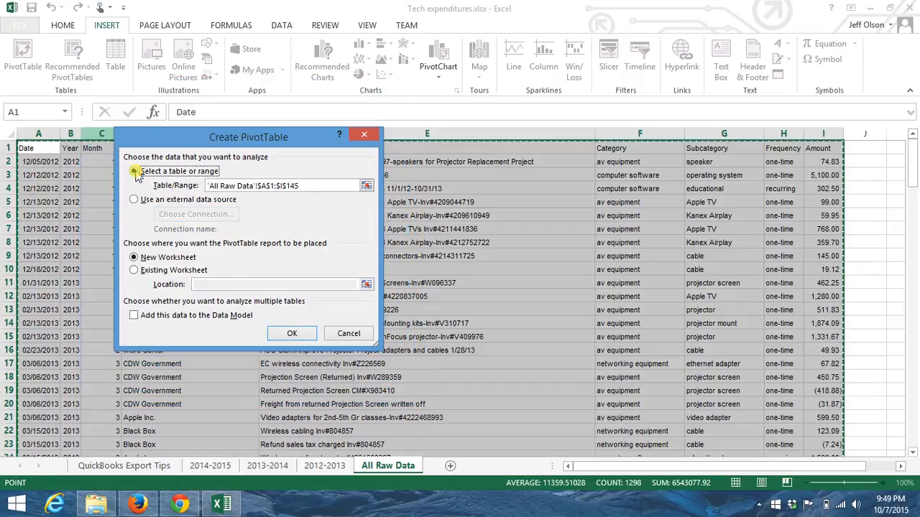
Create the PivotTable on a new worksheet and add Month as its row field
click(290, 335)
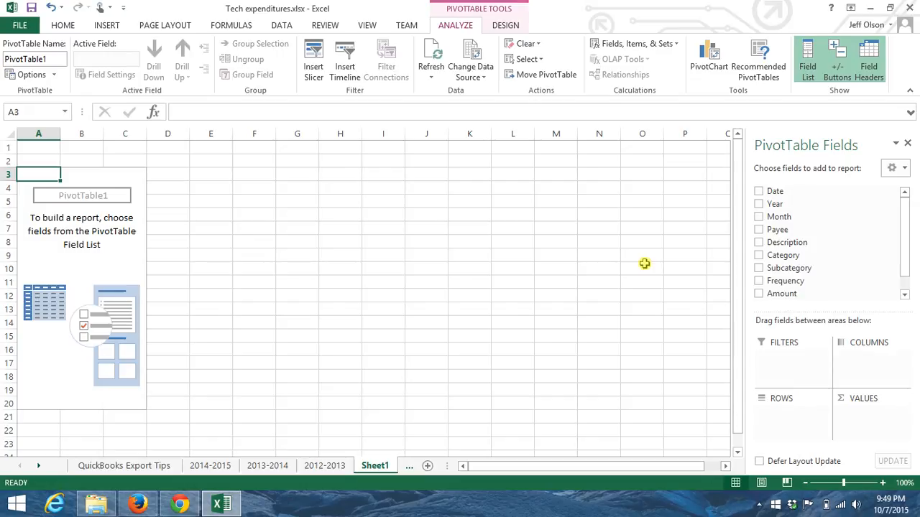
click(777, 220)
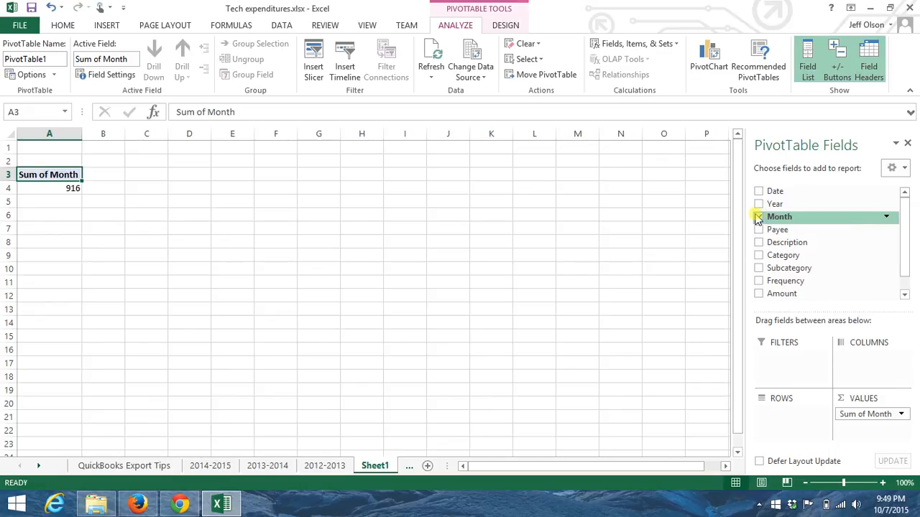
click(777, 221)
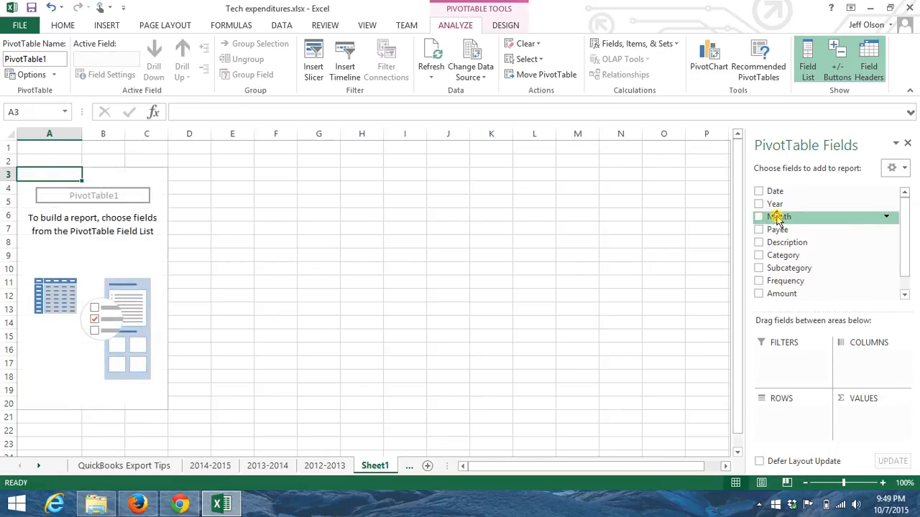
drag(778, 221, 773, 415)
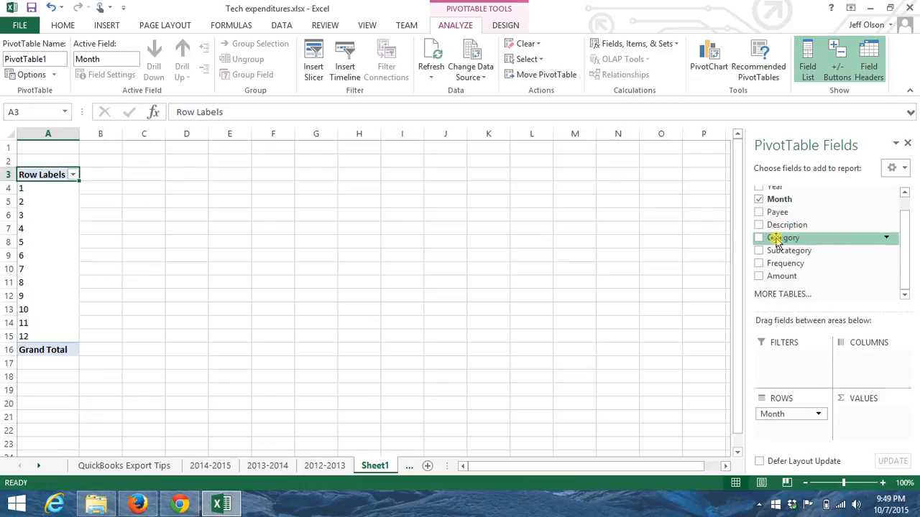
Add Category as the PivotTable's column field and Amount as its summed value field
drag(779, 239, 865, 356)
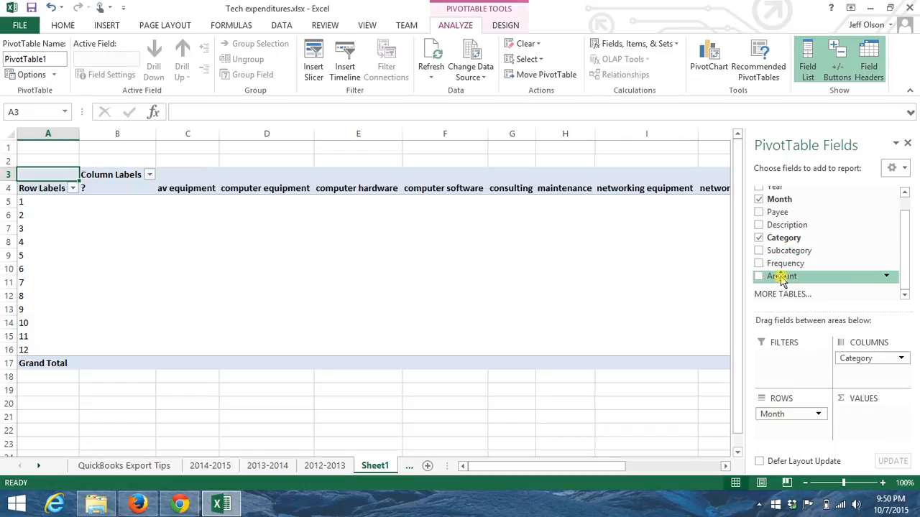
drag(781, 281, 867, 421)
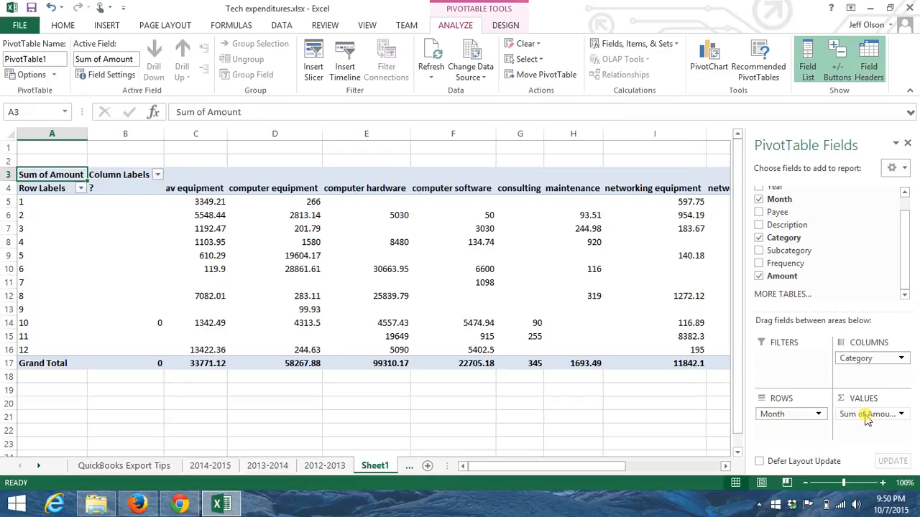
Review the calculation types available for summarizing Amount, from Sum through Varp, without applying a change
click(902, 415)
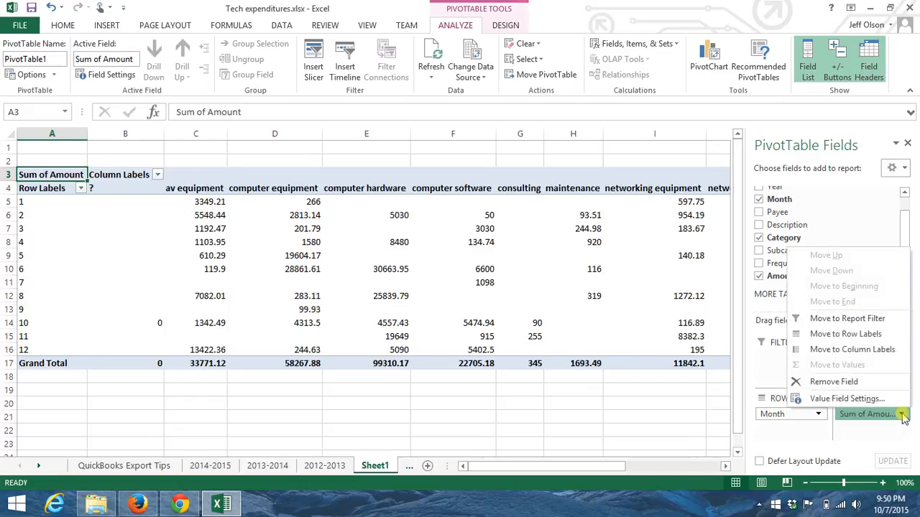
click(847, 399)
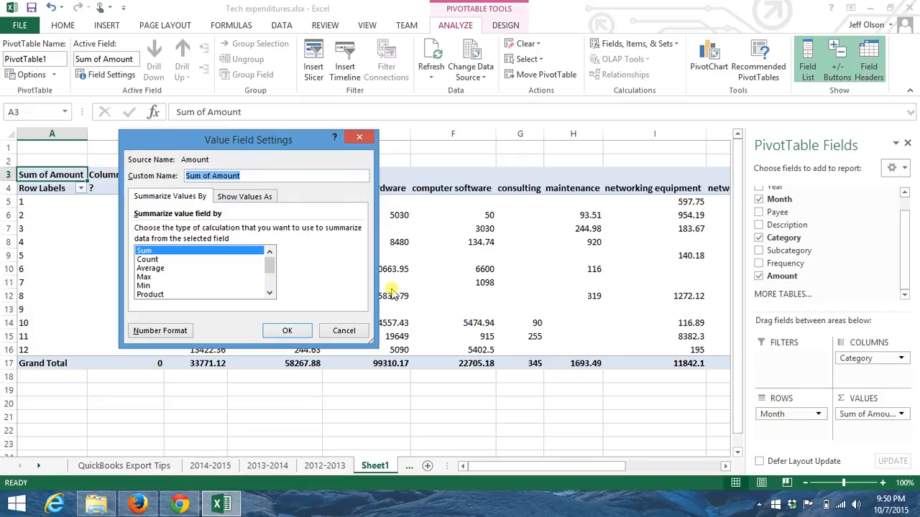
click(169, 260)
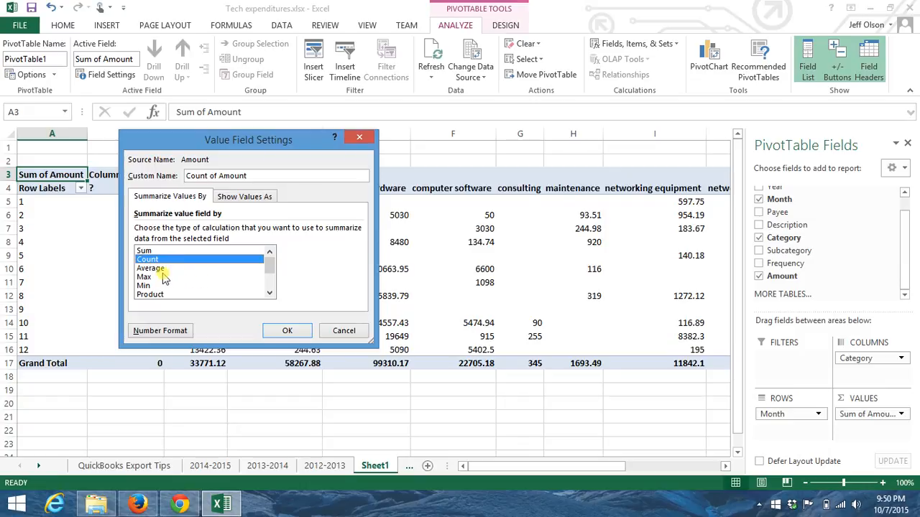
click(161, 269)
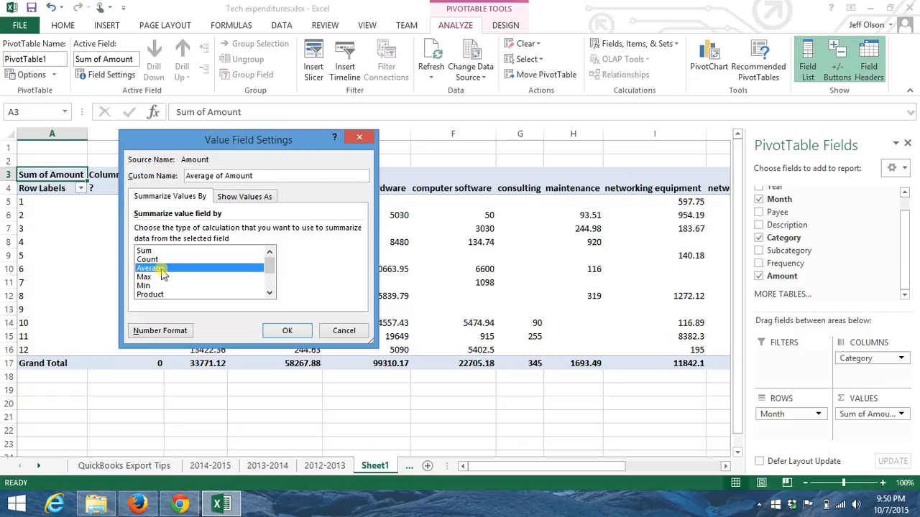
key(Down)
key(Down)
key(Down)
key(Down)
key(Down)
key(Down)
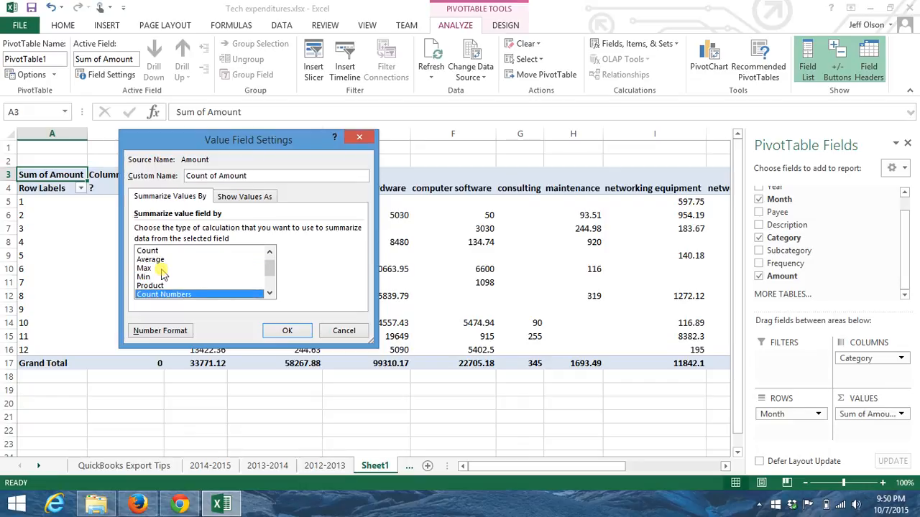
key(Down)
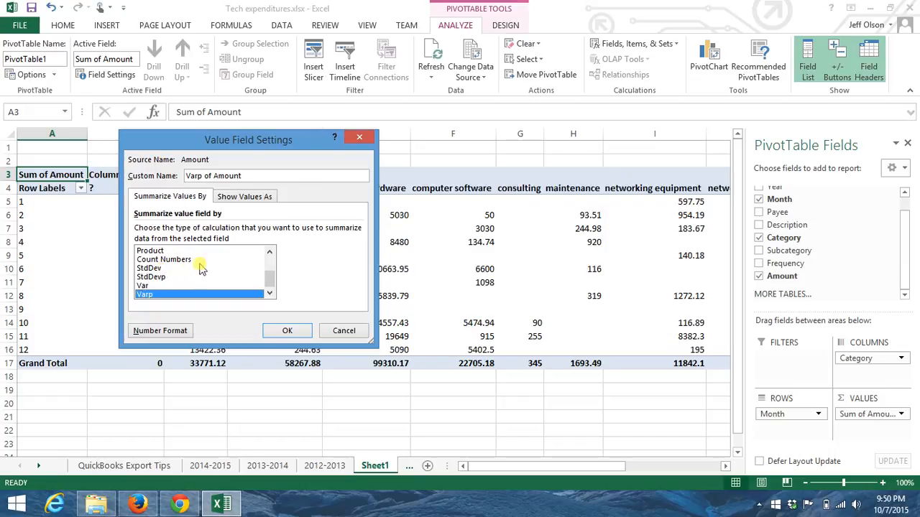
scroll(273, 266, up, 2)
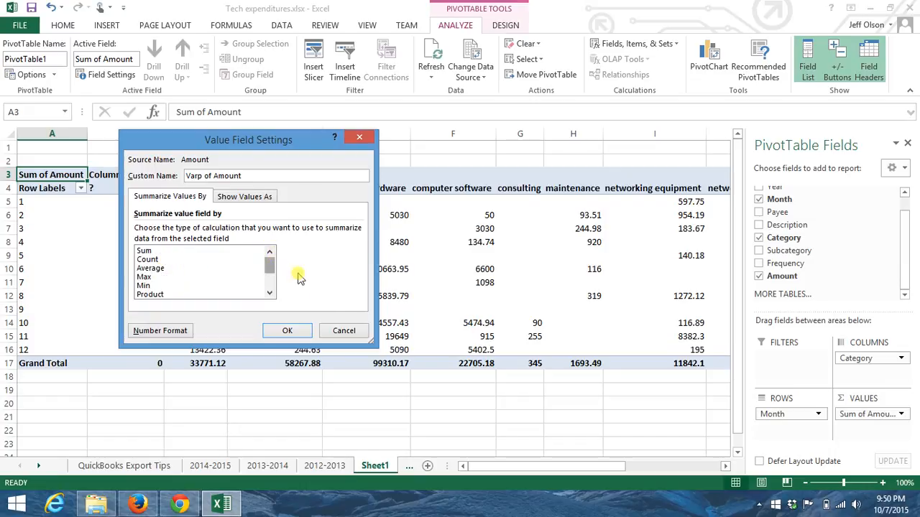
click(343, 332)
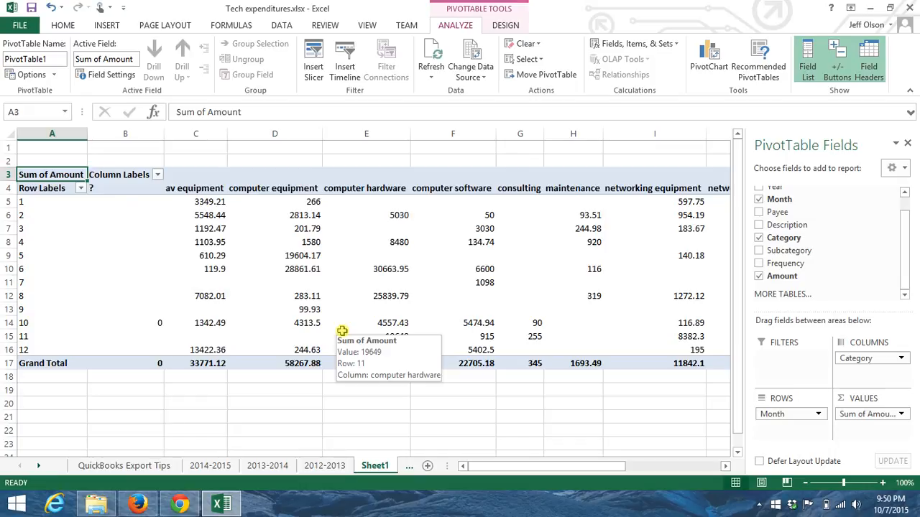
Add Subcategory beneath Category as a second column field of the PivotTable
click(108, 187)
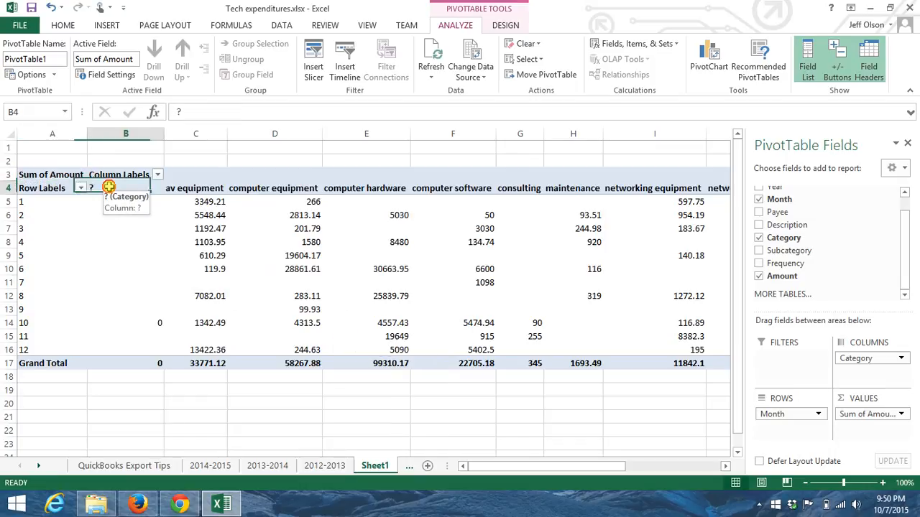
mouse_move(109, 253)
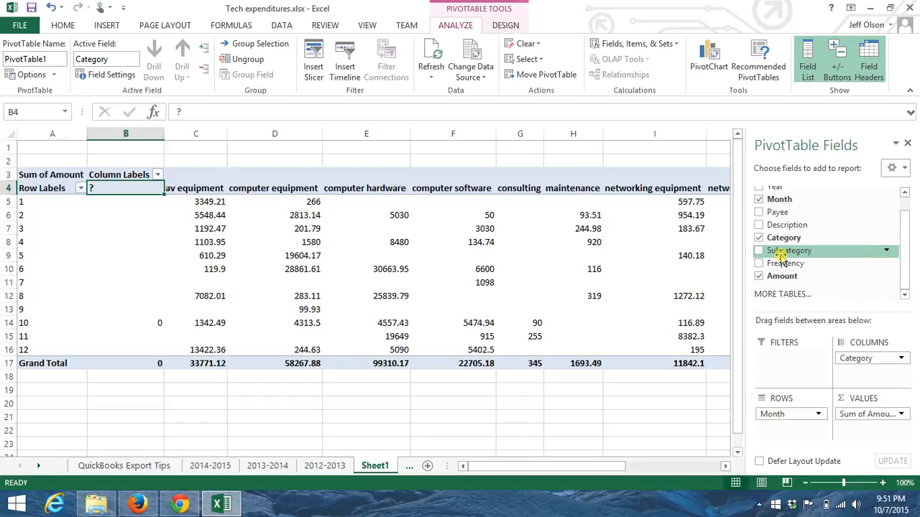
drag(780, 255, 860, 372)
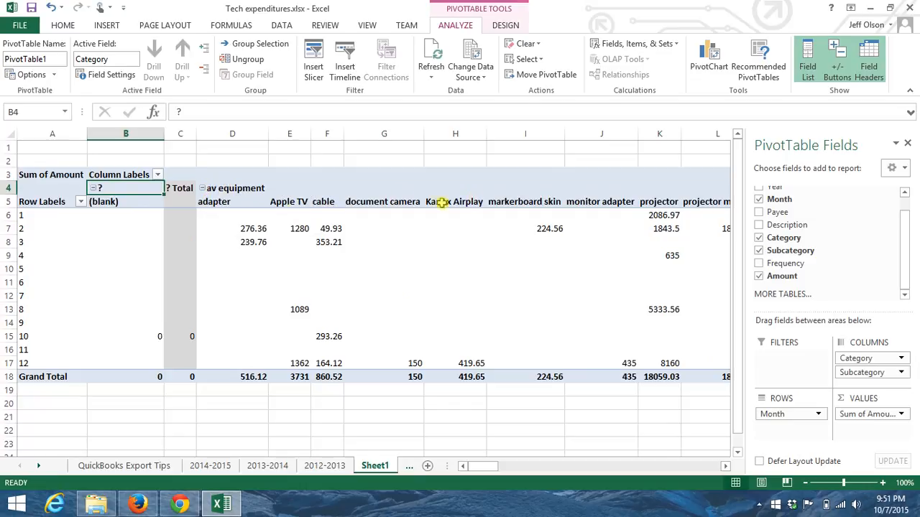
Collapse and re-expand the av equipment category to examine its subcategory amounts
click(203, 188)
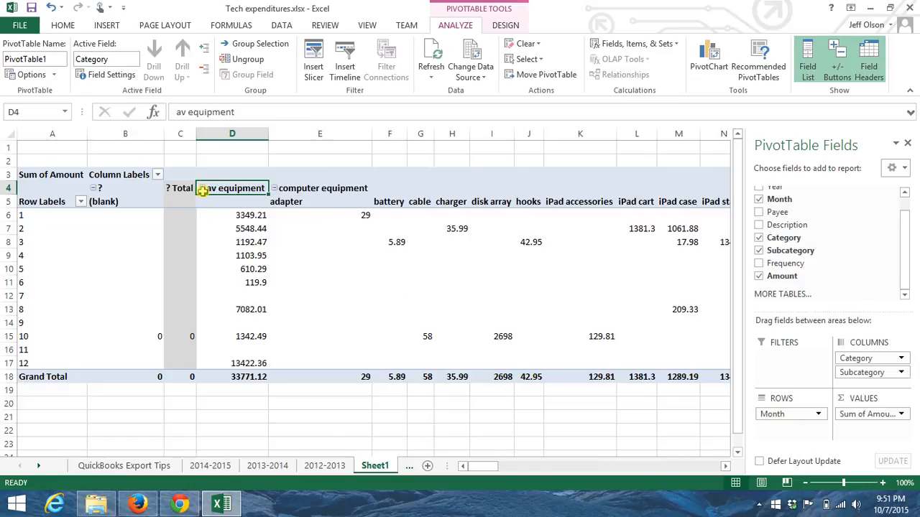
click(203, 188)
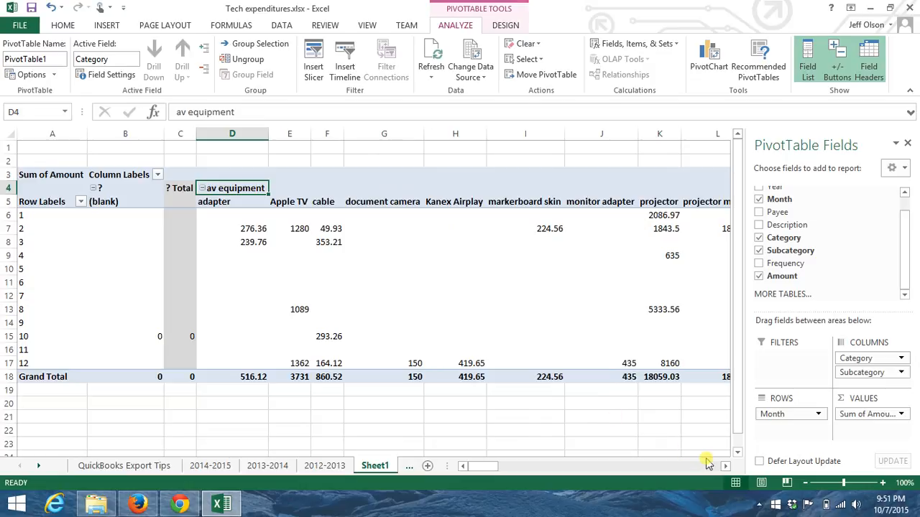
click(726, 467)
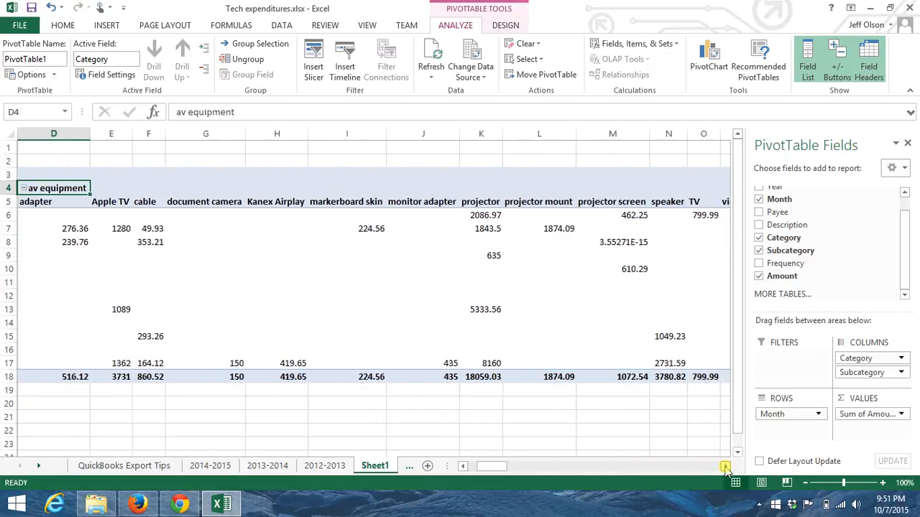
Collapse the computer equipment, av equipment and computer hardware categories in the PivotTable
click(726, 468)
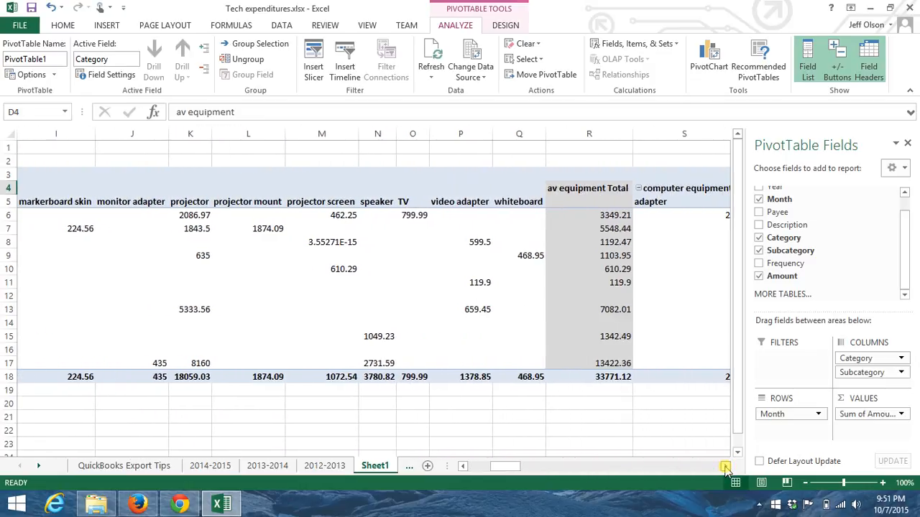
click(726, 468)
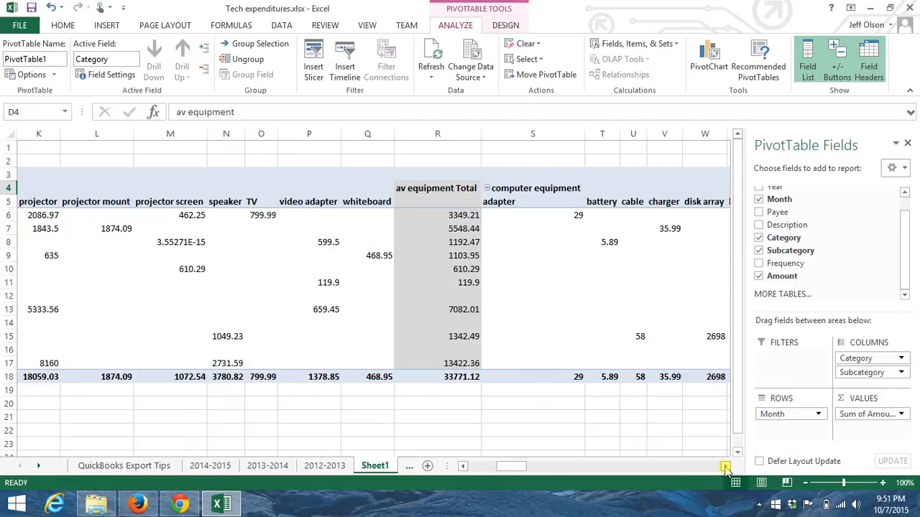
click(725, 467)
click(726, 468)
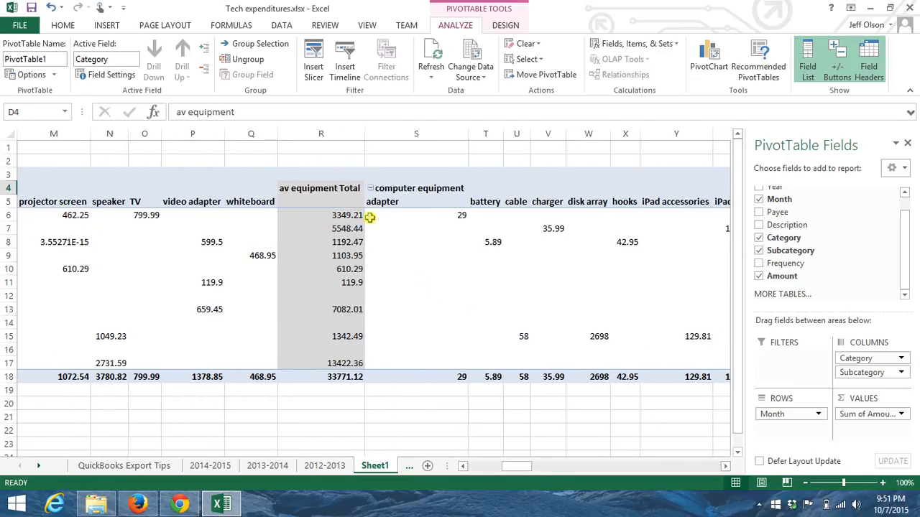
click(371, 188)
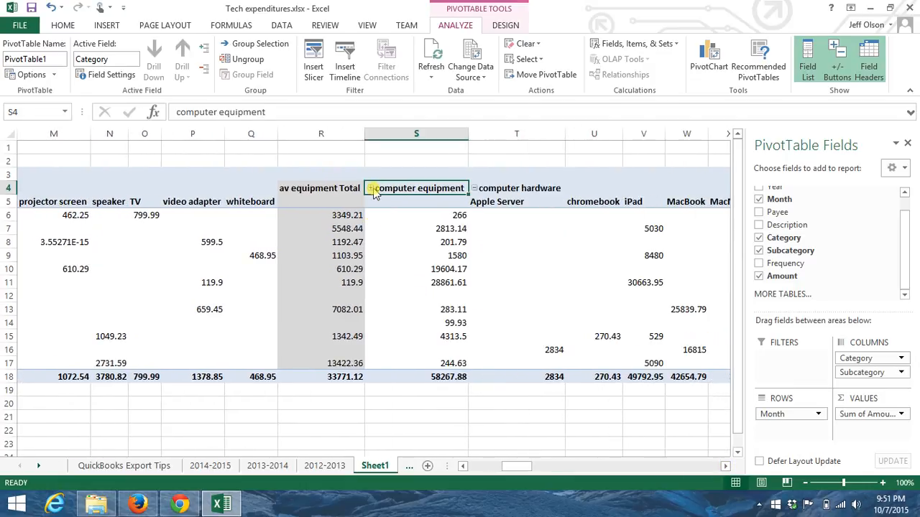
click(488, 465)
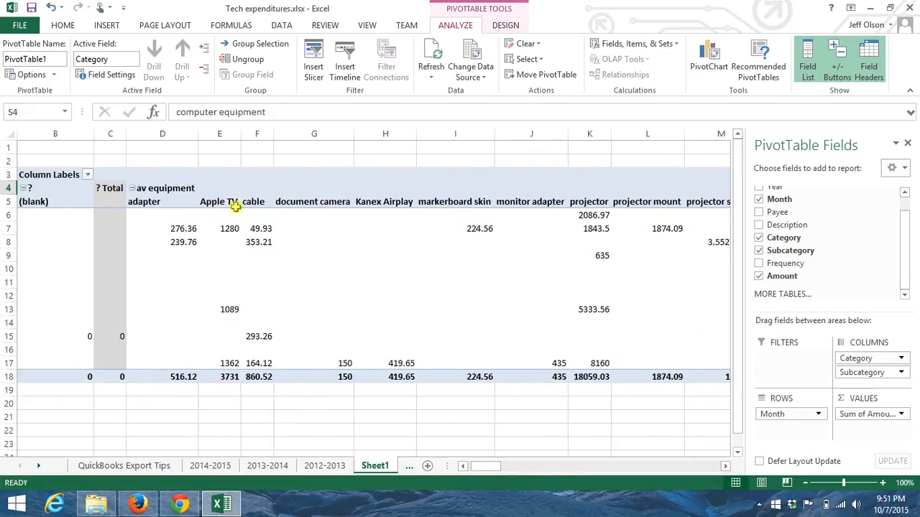
click(133, 188)
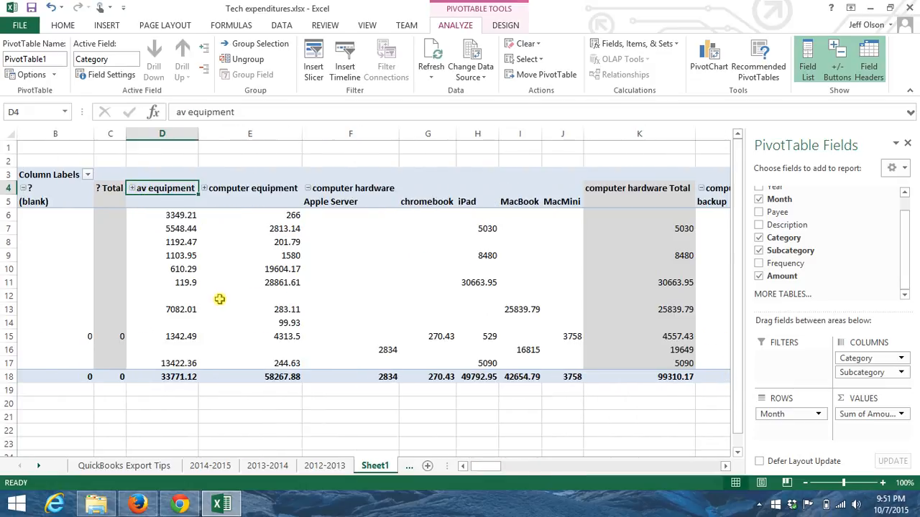
click(306, 189)
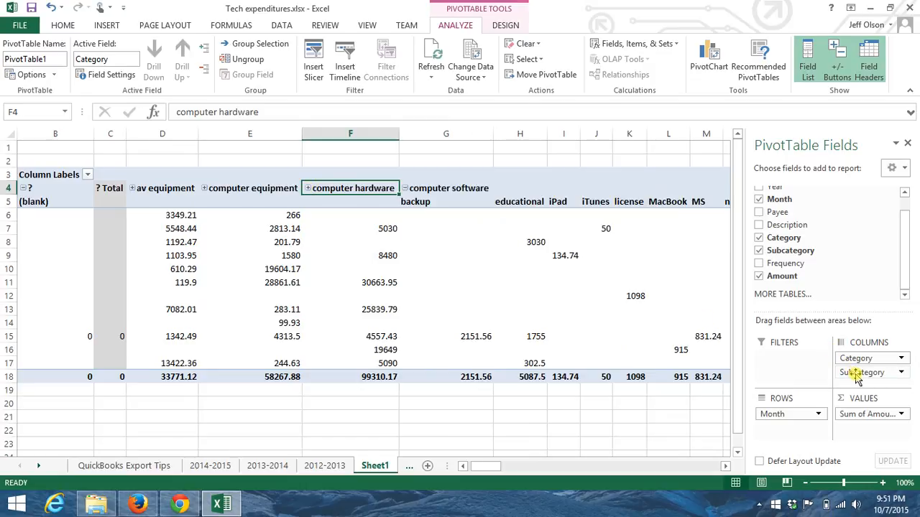
Remove the Subcategory field from the PivotTable so that only Category remains in the columns
click(758, 251)
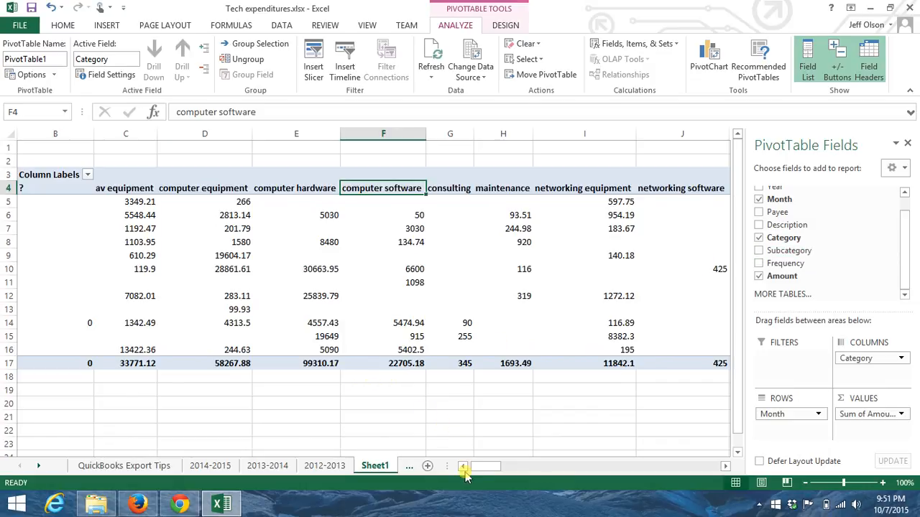
click(462, 466)
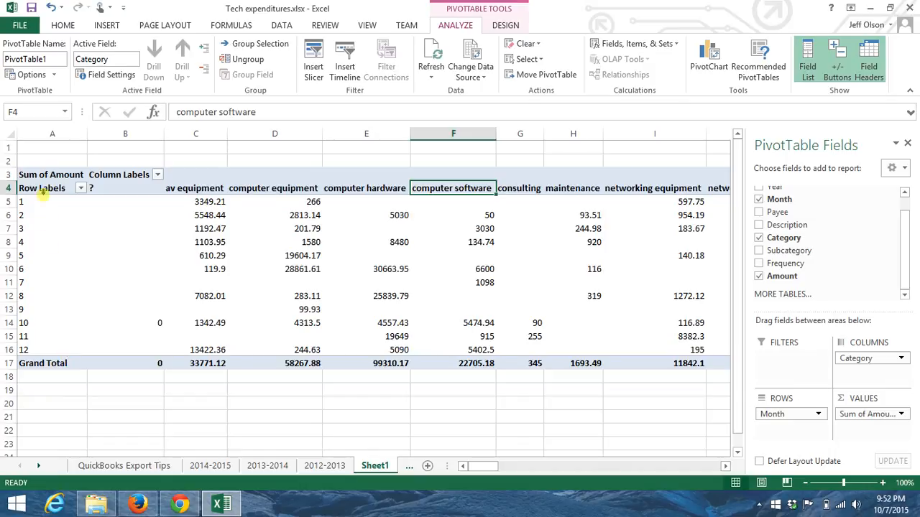
Select the entire PivotTable in A3:P17, including the Grand Total row and column, and copy it
click(43, 163)
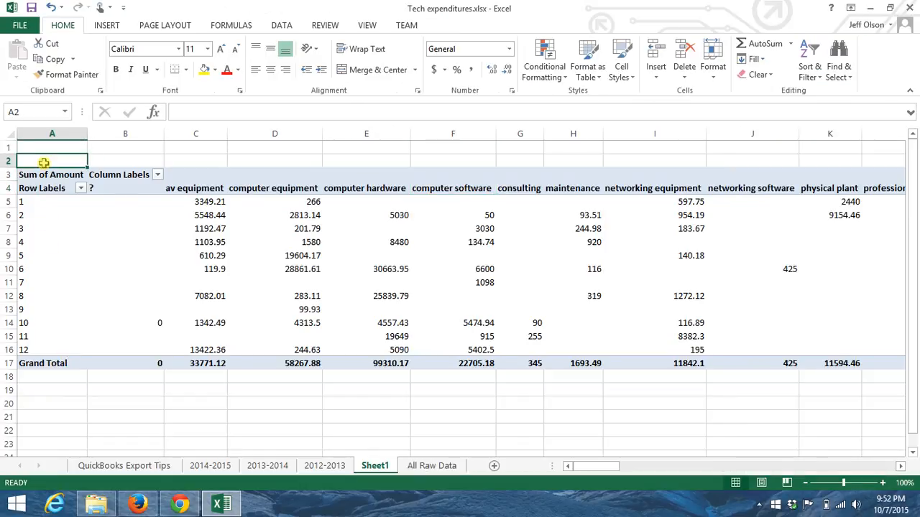
key(Down)
key(shift+Down)
key(shift+Down)
key(shift+Down)
key(shift+Down)
key(shift+Down)
key(shift+Down)
key(shift+Down)
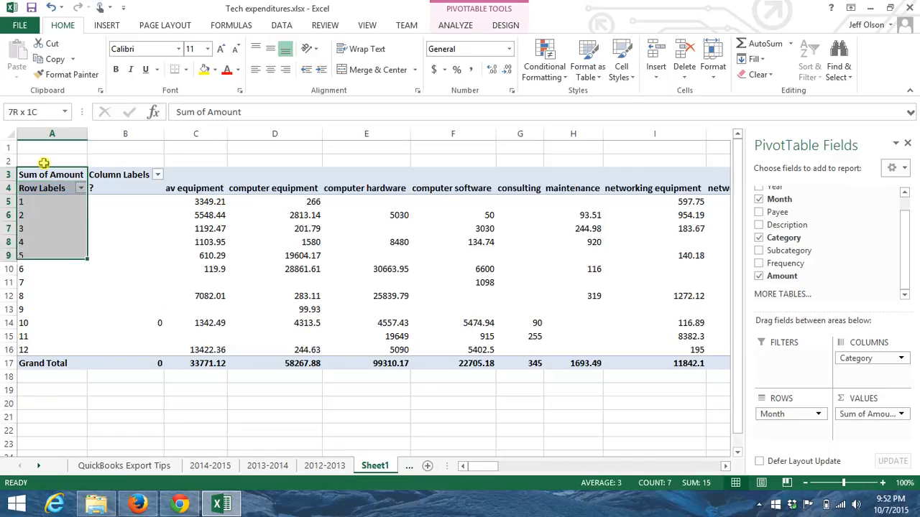
key(shift+Down)
key(shift+Down)
key(shift+Down)
key(shift+Down)
key(shift+Down)
key(shift+Down)
key(shift+Down)
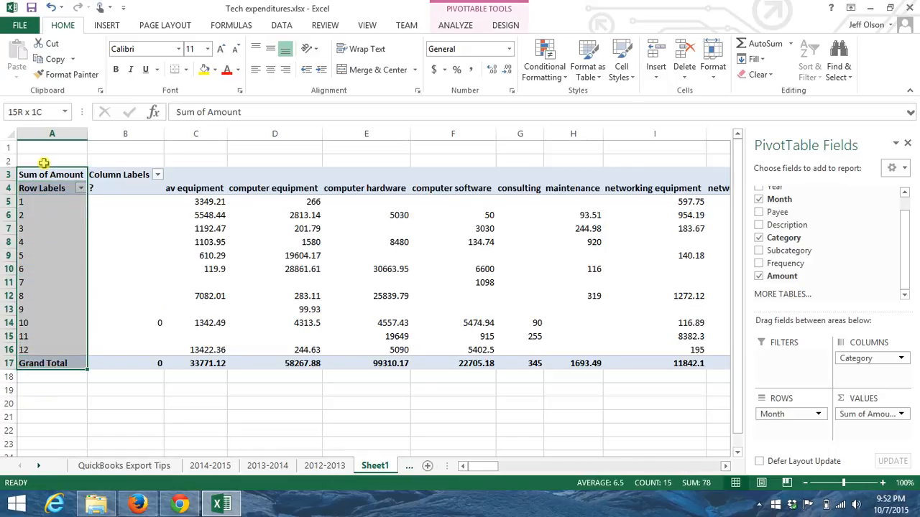
key(ctrl+shift+End)
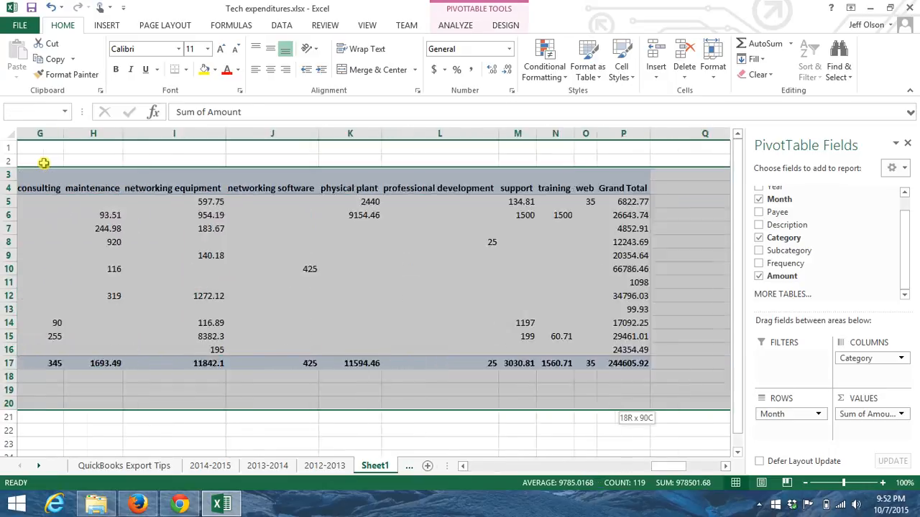
key(shift+Left)
key(shift+Left)
key(shift+Left)
key(shift+Left)
key(shift+Left)
key(shift+Left)
key(shift+Left)
key(shift+Left)
key(shift+Left)
key(shift+Left)
key(shift+Left)
key(shift+Left)
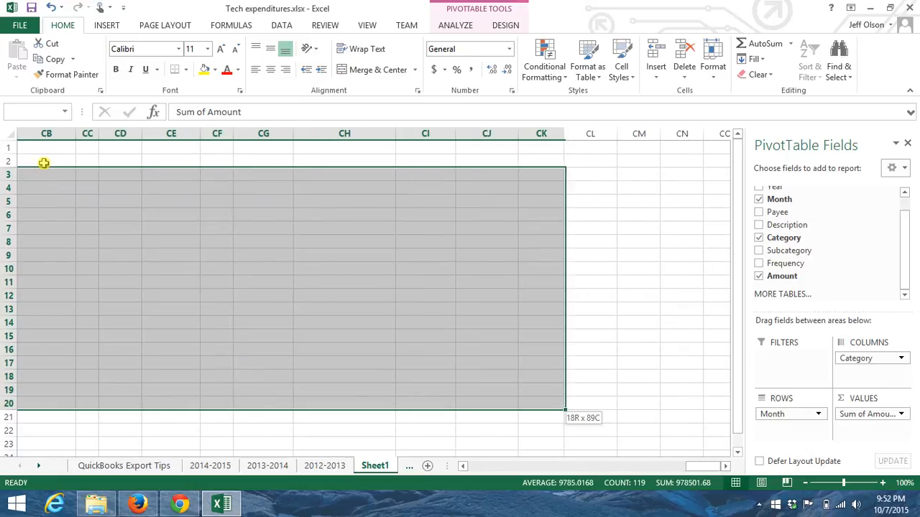
key(shift+Left)
key(shift+Left)
key(shift+Left)
key(shift+Left)
key(shift+Left)
key(shift+Left)
key(shift+Left)
key(shift+Left)
key(shift+Left)
key(shift+Left)
key(shift+Left)
key(shift+Left)
key(shift+Left)
key(shift+Left)
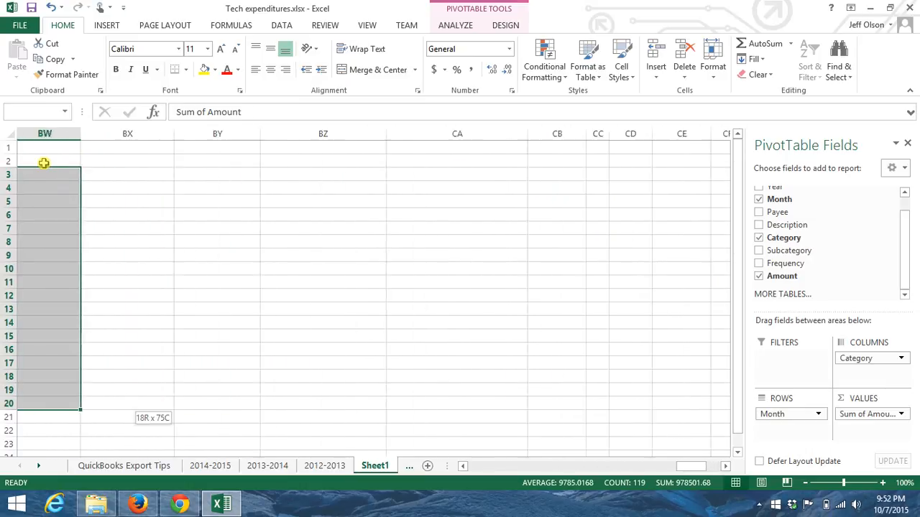
key(shift+Left)
key(shift+Left)
key(shift+Left)
key(shift+Left)
key(shift+Left)
key(shift+Left)
key(shift+Left)
key(shift+Left)
key(shift+Left)
key(shift+Left)
key(shift+Left)
key(shift+Left)
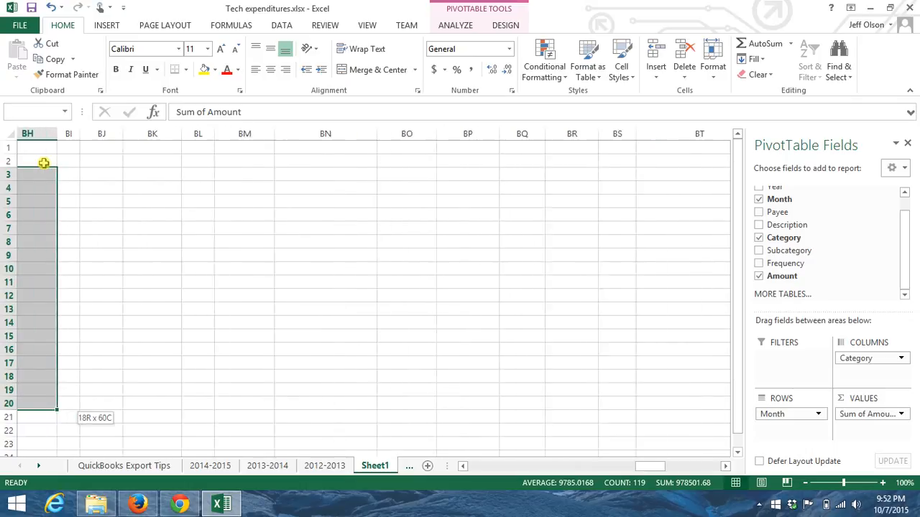
key(shift+Left)
key(shift+Left)
key(shift+Left)
key(shift+Left)
key(shift+Left)
key(shift+Left)
key(shift+Left)
key(shift+Left)
key(shift+Left)
key(shift+Left)
key(shift+Left)
key(shift+Left)
key(shift+Left)
key(shift+Left)
key(shift+Left)
key(shift+Left)
key(shift+Left)
key(shift+Left)
key(shift+Left)
key(shift+Left)
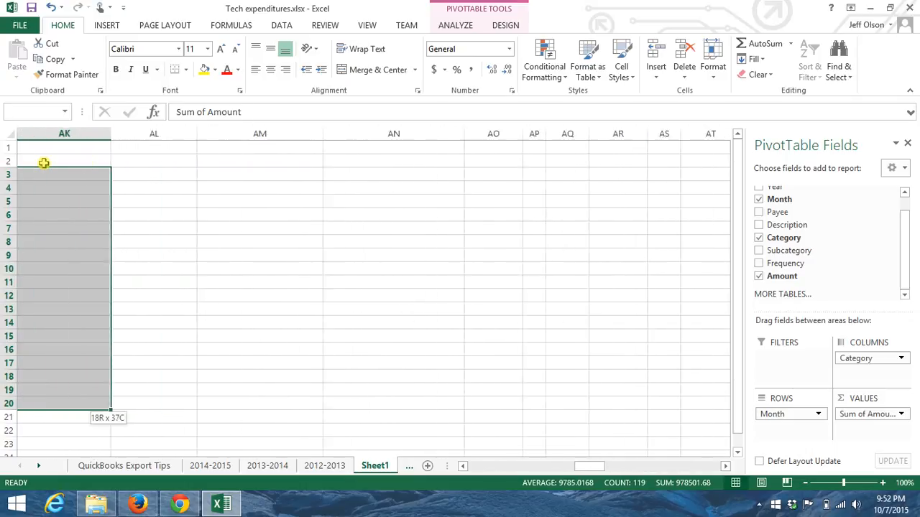
key(shift+Right)
key(shift+Right)
key(shift+Right)
key(shift+Right)
key(shift+Right)
key(shift+Right)
key(shift+Right)
key(shift+Right)
key(shift+Right)
key(shift+Right)
key(shift+Right)
key(shift+Right)
key(shift+Right)
key(shift+Right)
key(shift+Right)
key(shift+Right)
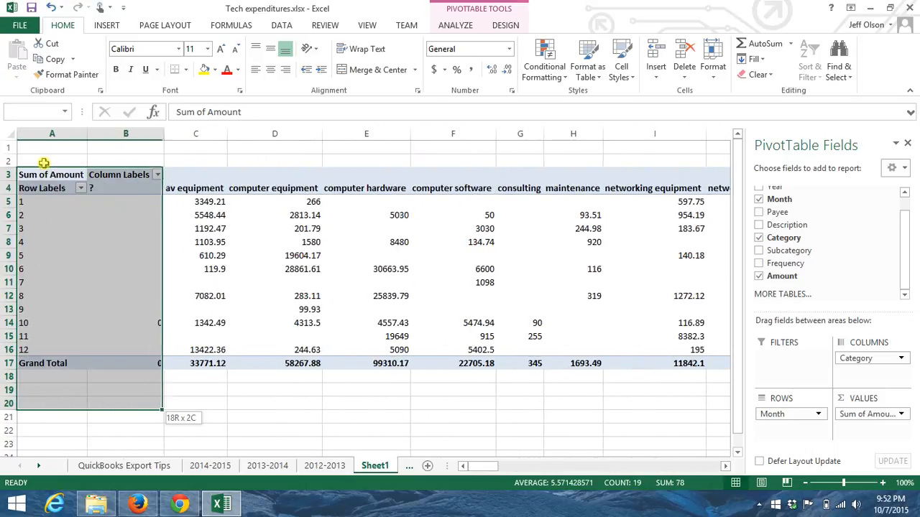
key(shift+Right)
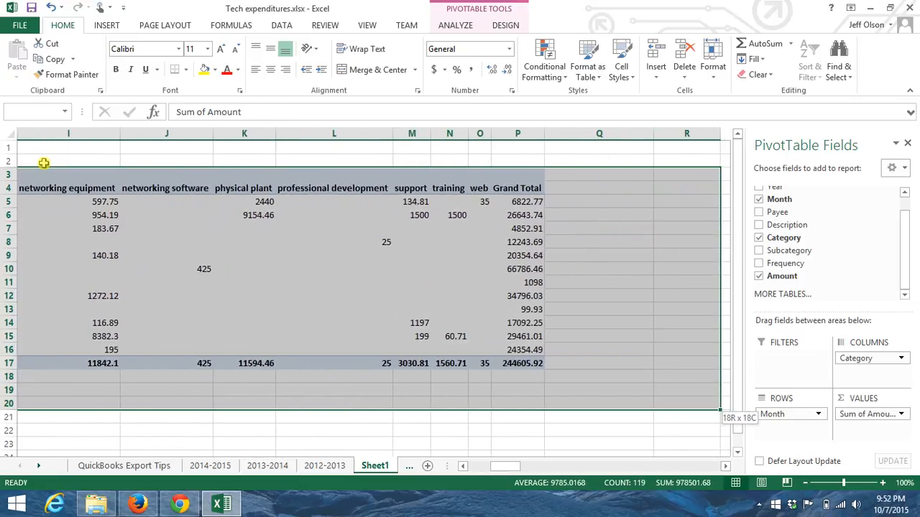
key(shift+Left)
key(shift+Left)
key(shift+Left)
key(shift+Right)
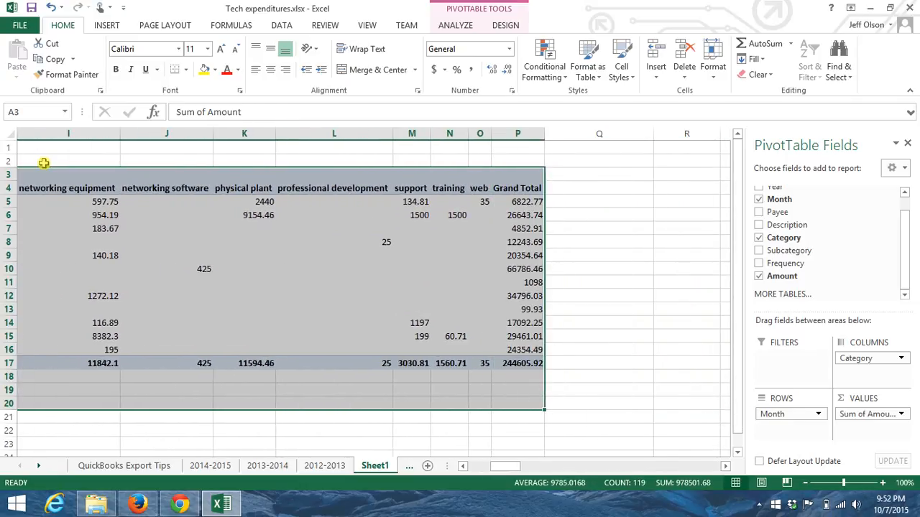
key(shift+Up)
key(shift+Up)
key(shift+Up)
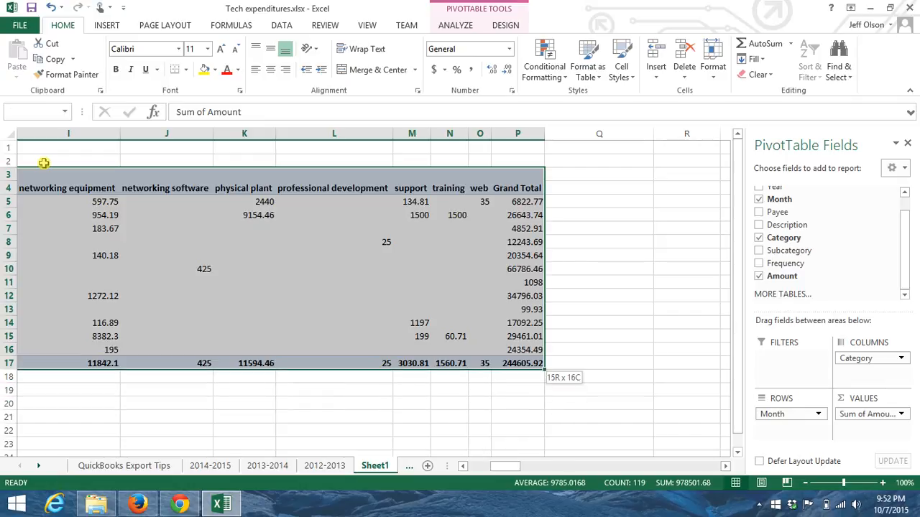
key(ctrl+c)
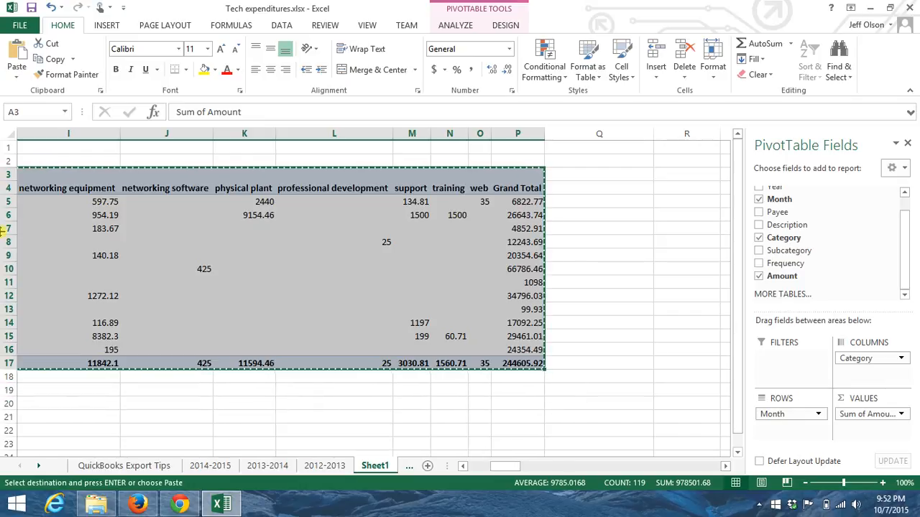
Add a new worksheet and paste the copied PivotTable into it as values only, starting at cell A1
click(427, 466)
click(424, 467)
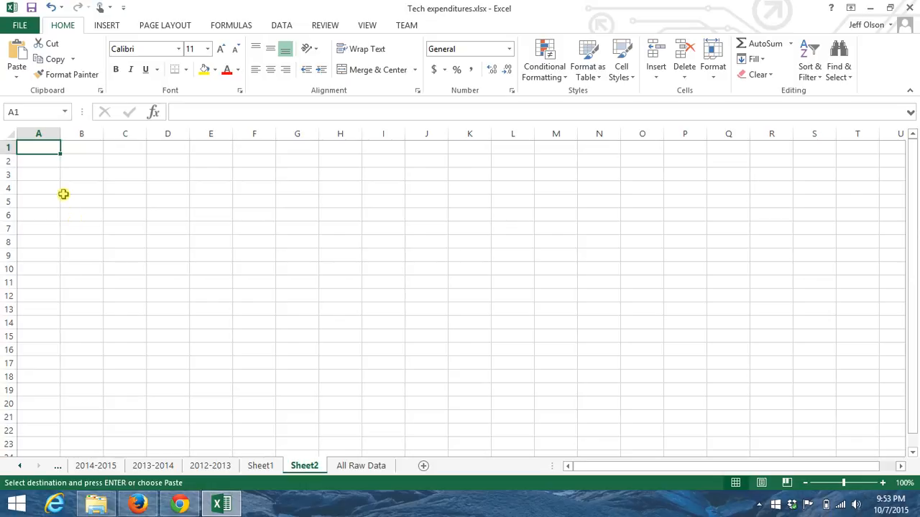
right_click(45, 147)
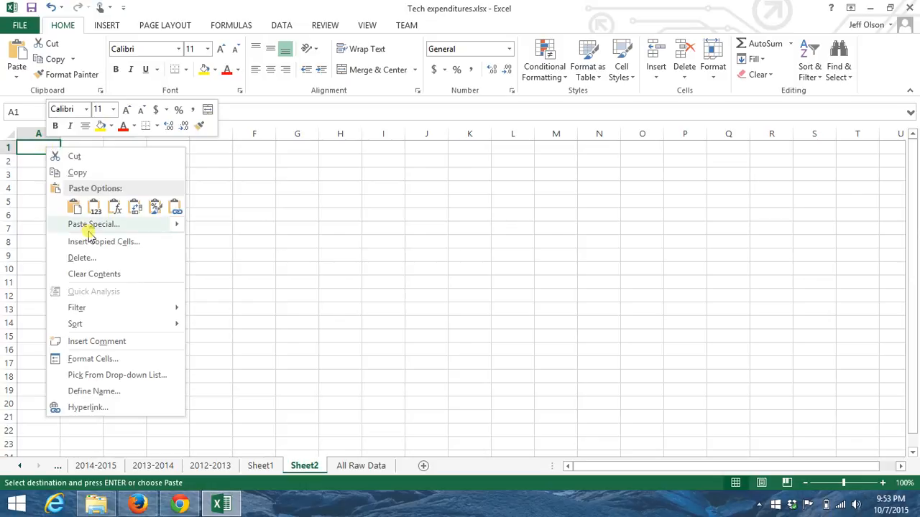
mouse_move(115, 226)
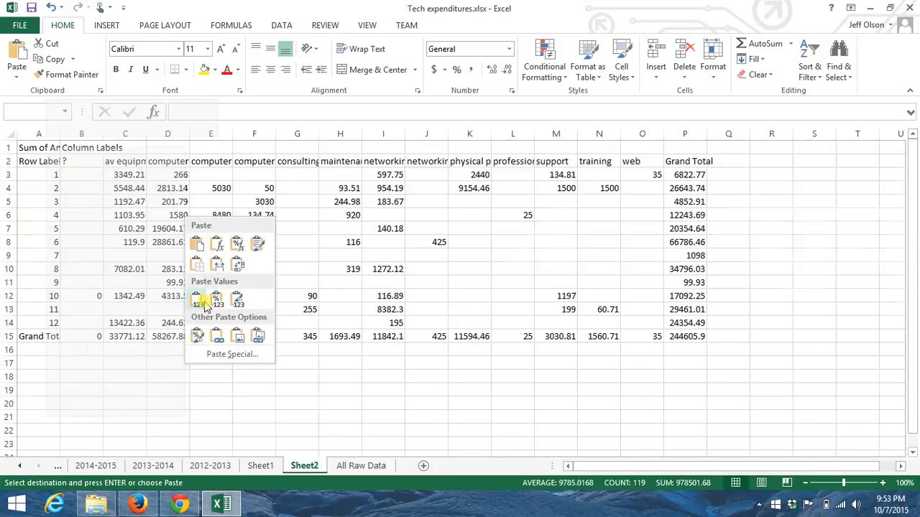
click(197, 299)
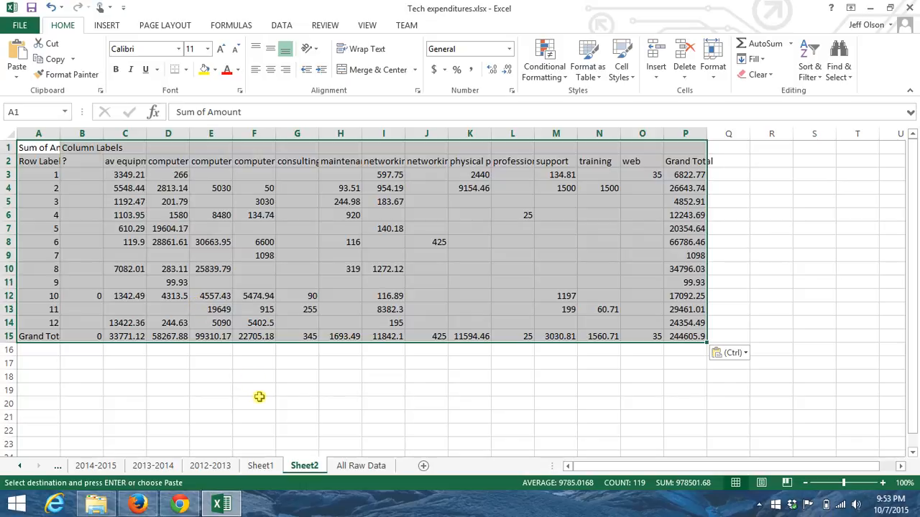
AutoFit columns C, D and E to the width of their category headings
double_click(147, 134)
click(82, 196)
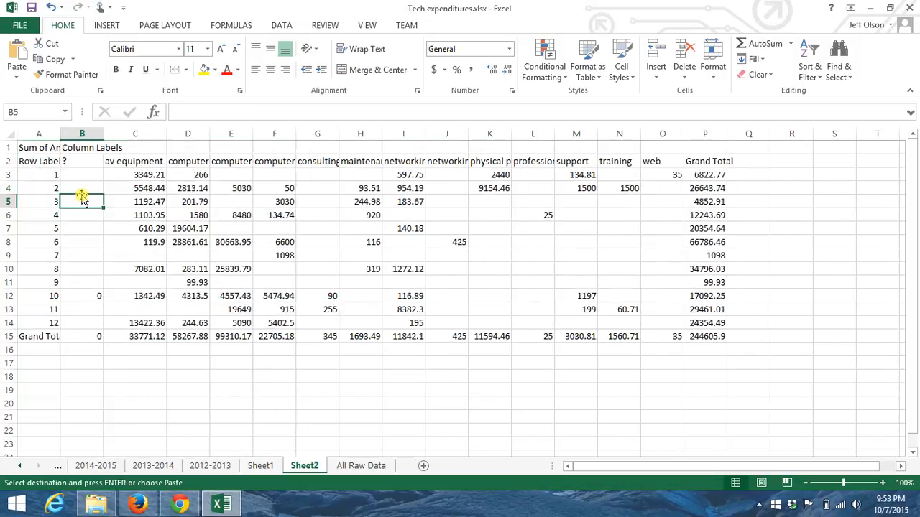
double_click(208, 135)
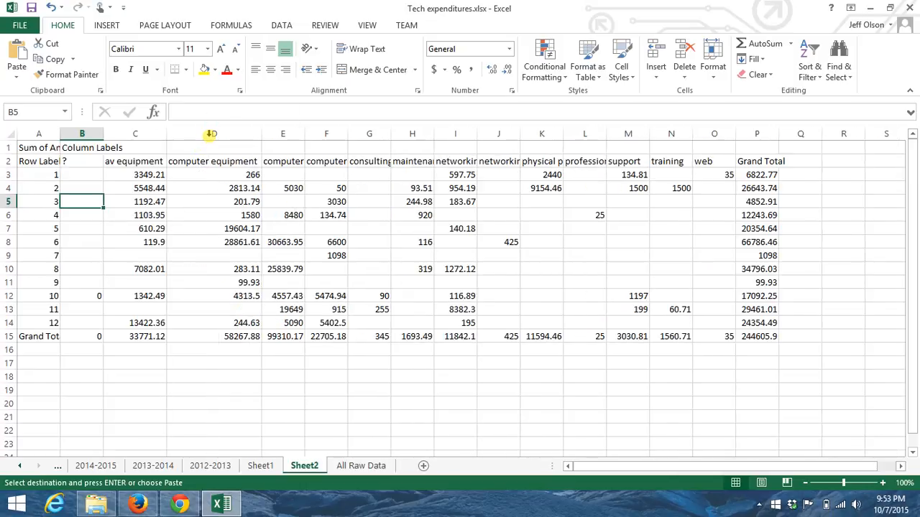
double_click(304, 136)
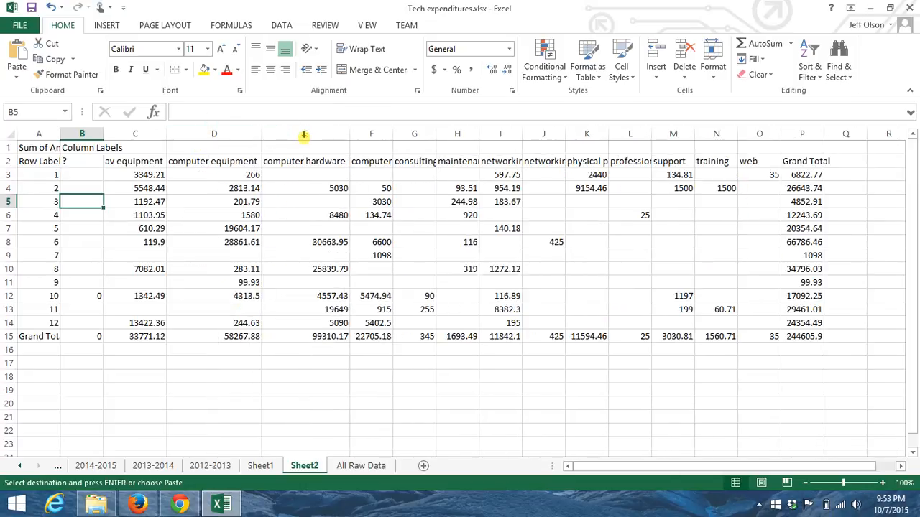
Delete the Sheet1 worksheet that holds the original PivotTable
click(263, 465)
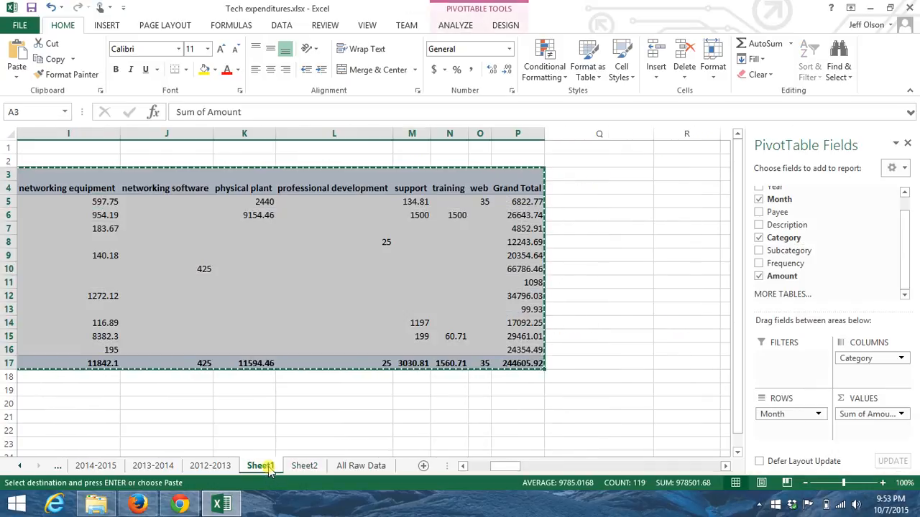
right_click(270, 471)
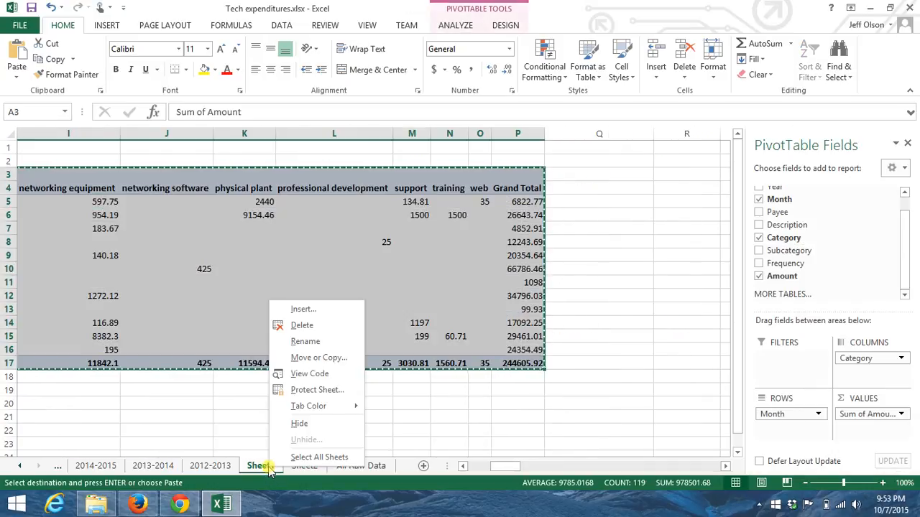
click(301, 327)
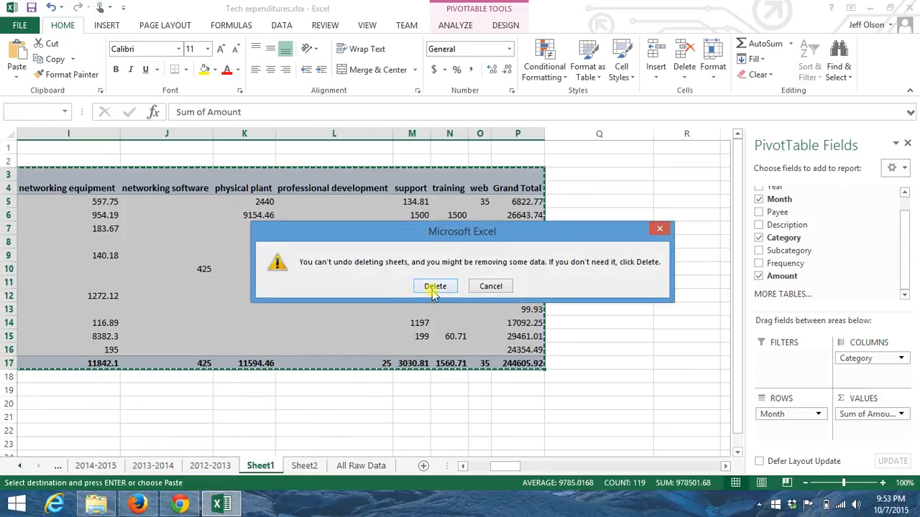
click(435, 288)
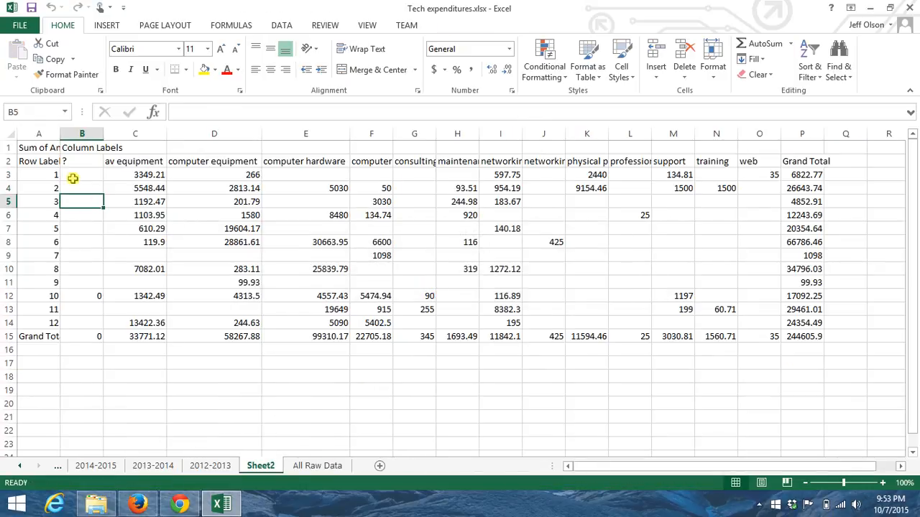
Delete row 1 holding the Sum of Amount and Column Labels captions, and delete column B headed "?"
click(43, 148)
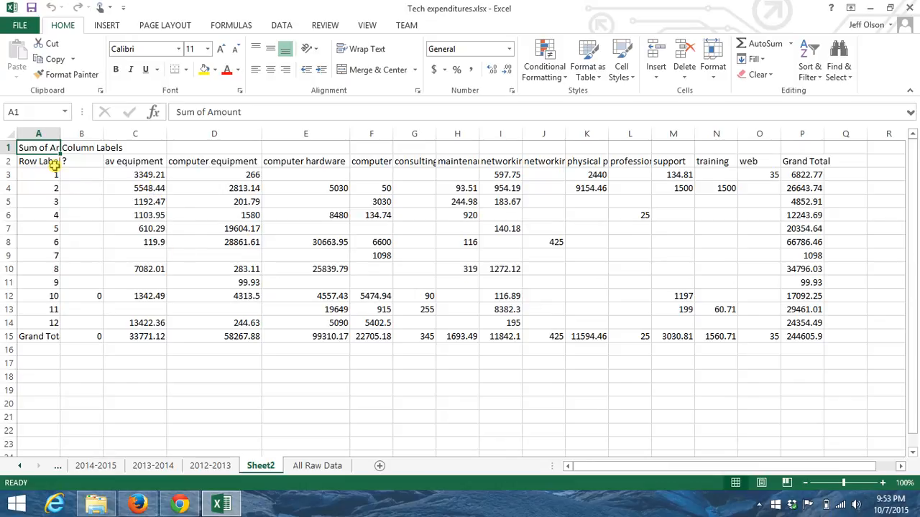
click(8, 147)
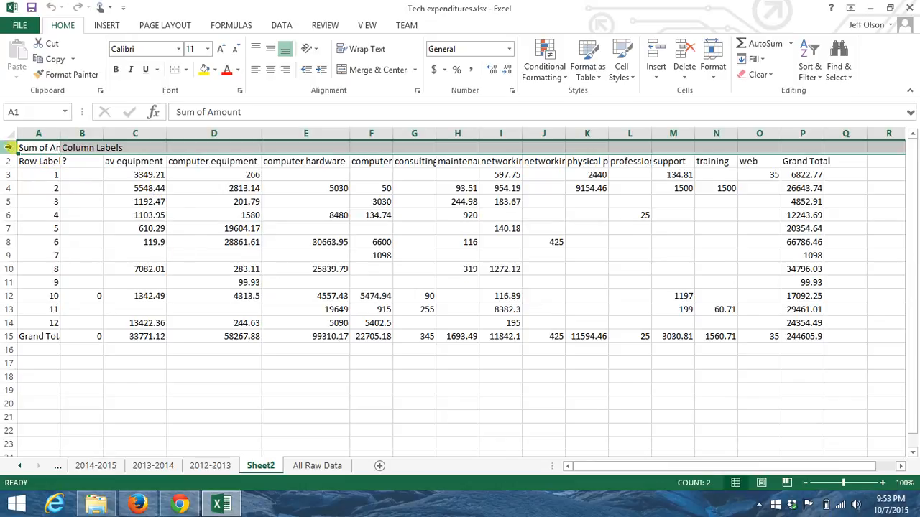
right_click(9, 147)
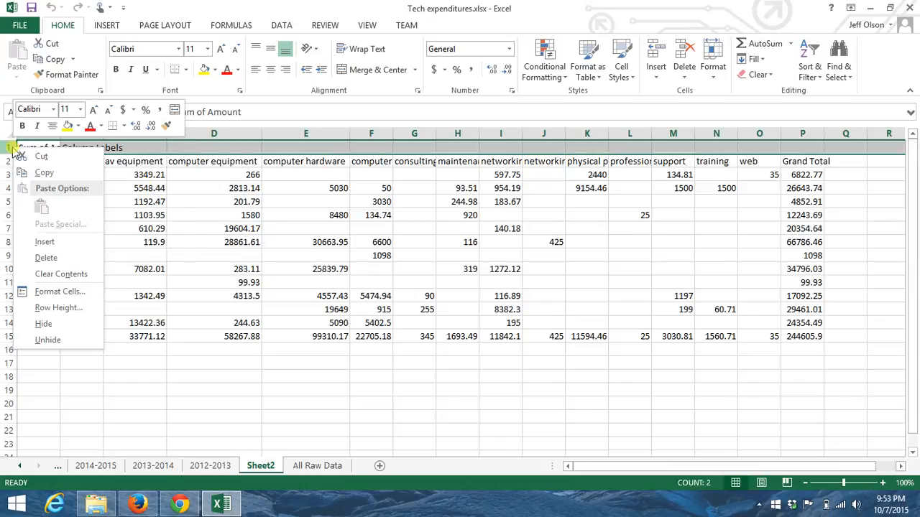
click(50, 258)
click(83, 133)
right_click(83, 133)
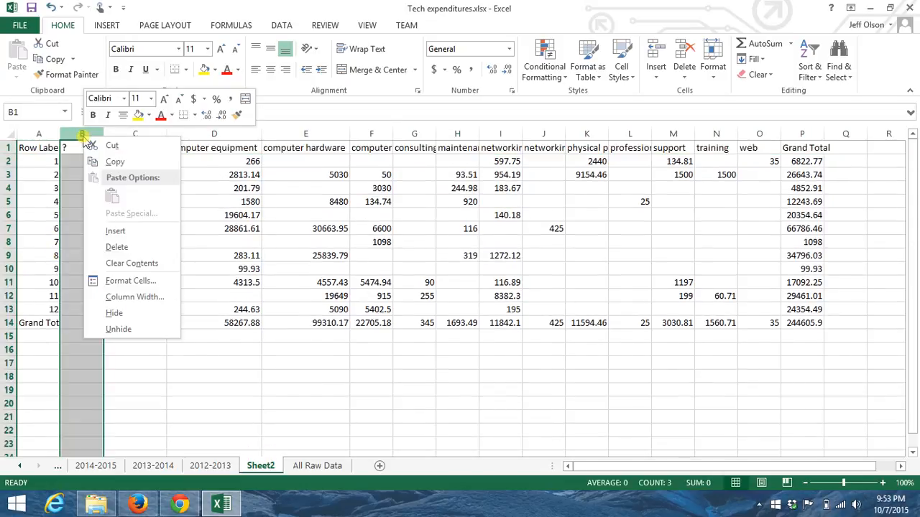
click(117, 247)
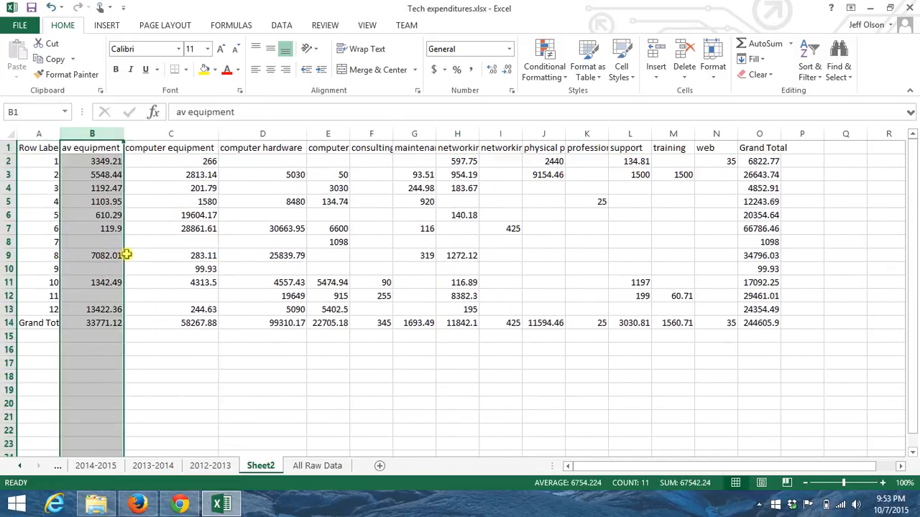
Replace the Row Labels heading in cell A1 with "Month"
click(41, 148)
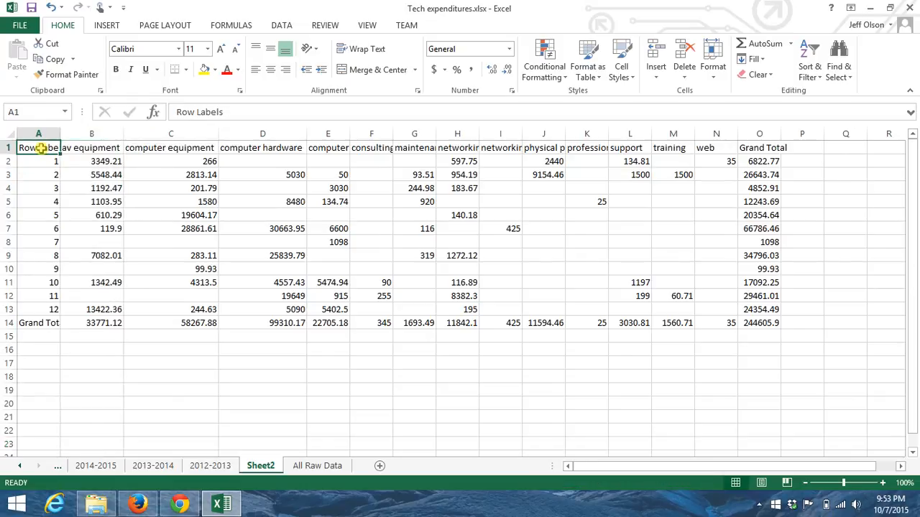
text(Month)
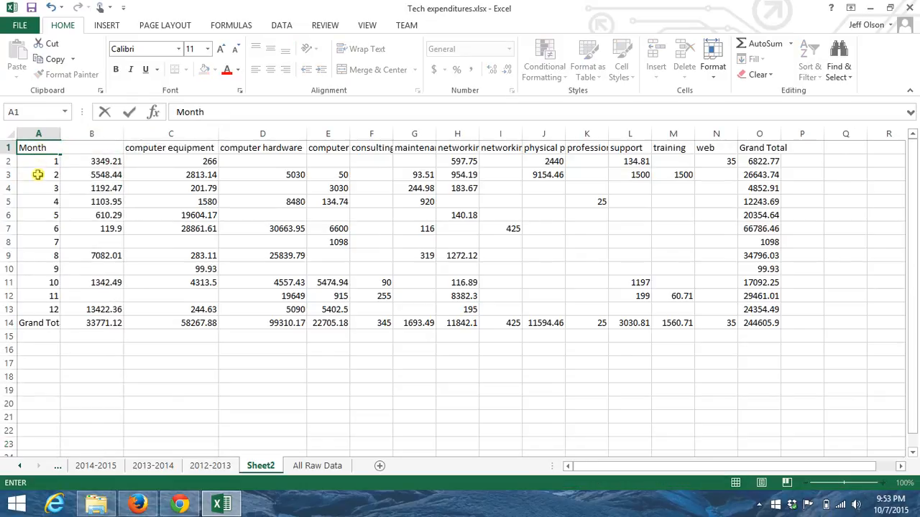
click(36, 175)
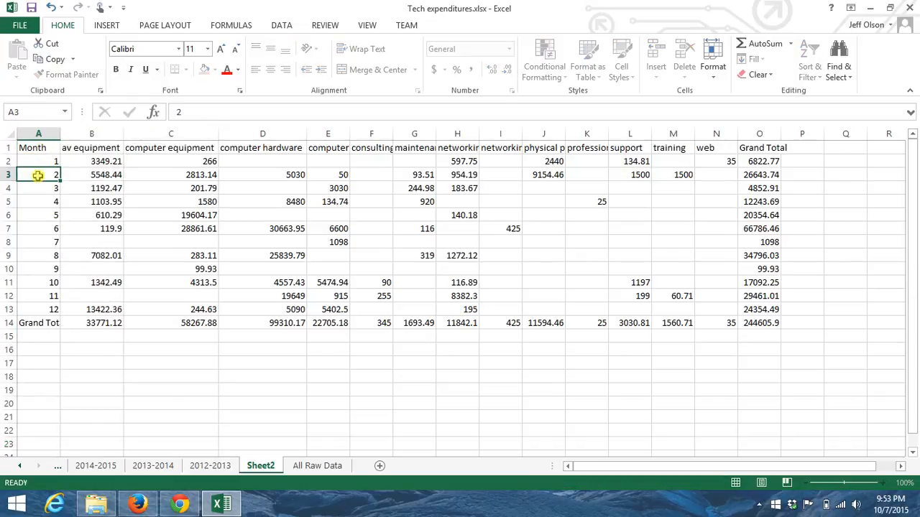
Make the heading row A1:O1 and the month labels down to Grand Total in A2:A14 bold
click(32, 148)
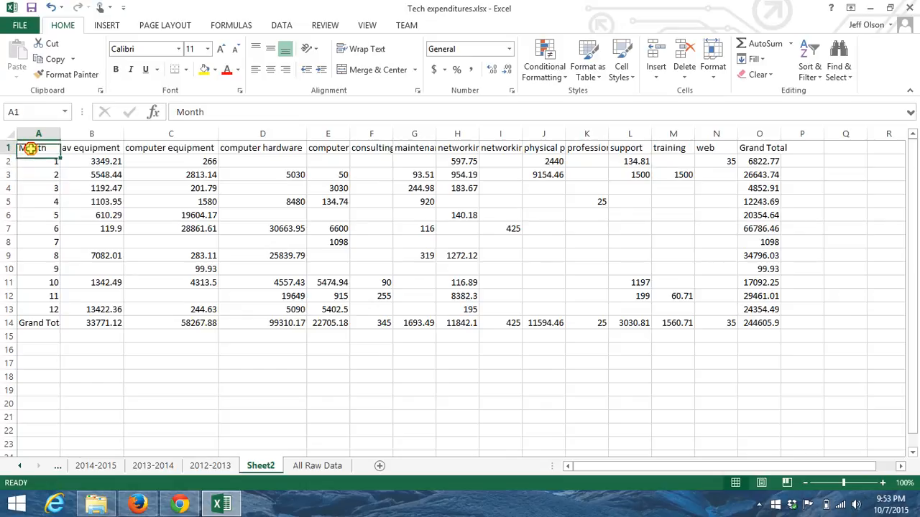
key(shift+Right)
key(shift+Right)
key(shift+Right)
key(shift+Right)
key(shift+Right)
key(shift+Right)
key(shift+Right)
key(shift+Right)
key(shift+Right)
key(shift+Right)
key(shift+Right)
key(shift+Right)
key(shift+Right)
key(shift+Right)
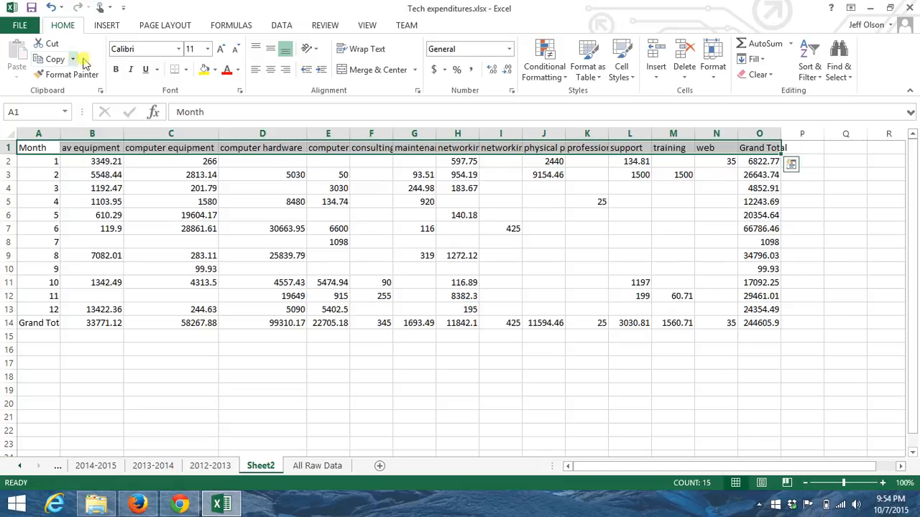
click(115, 70)
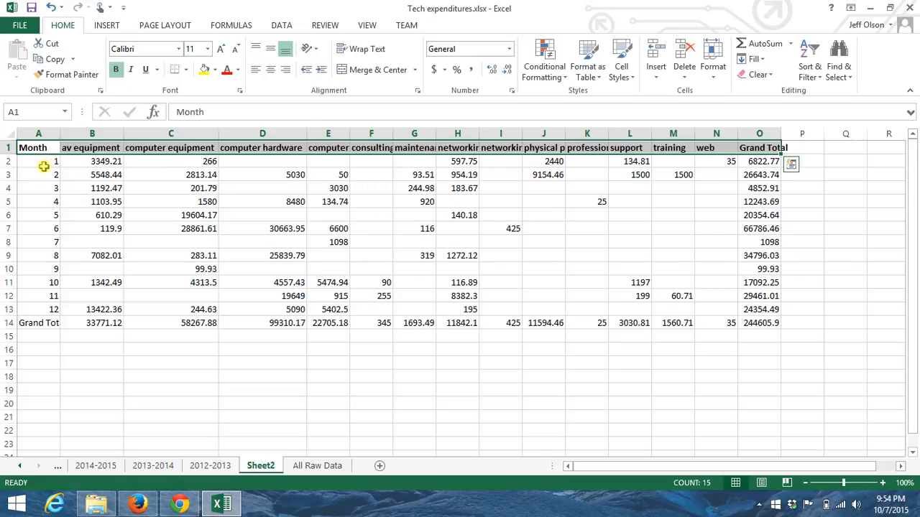
drag(45, 164, 44, 322)
key(ctrl+b)
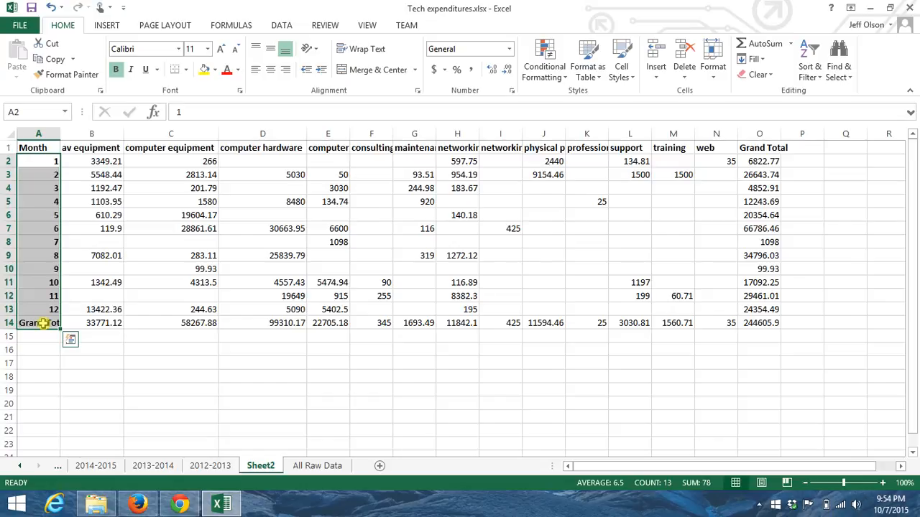
Apply the Accounting number format with dollar signs to all amounts in B2:O14, including the Grand Total row and column
click(94, 161)
key(shift+Down)
key(shift+Down)
key(shift+Down)
key(shift+Down)
key(shift+Down)
key(shift+Down)
key(shift+Down)
key(shift+Down)
key(shift+Down)
key(shift+Down)
key(shift+Down)
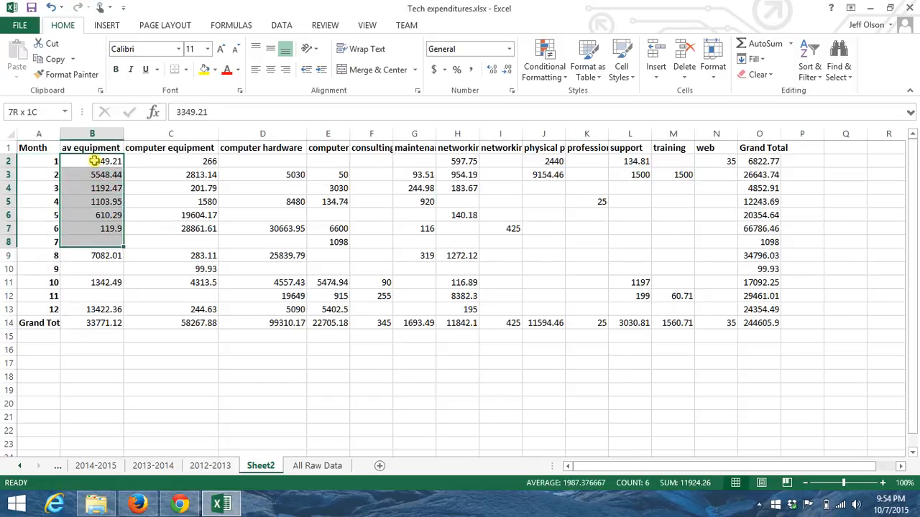
key(shift+Down)
key(shift+Right)
key(shift+Right)
key(shift+Right)
key(shift+Right)
key(shift+Right)
key(shift+Right)
key(shift+Right)
key(shift+Right)
key(shift+Right)
key(shift+Right)
key(shift+Right)
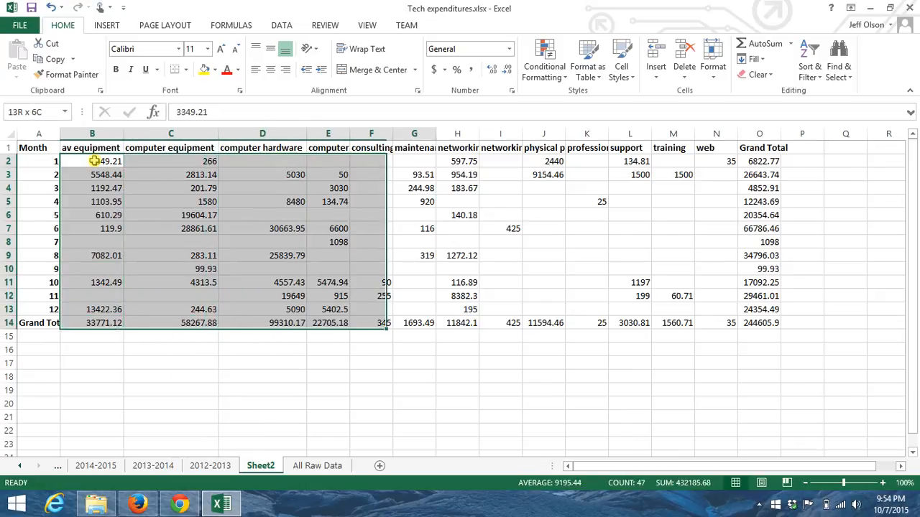
key(shift+Right)
key(shift+Right)
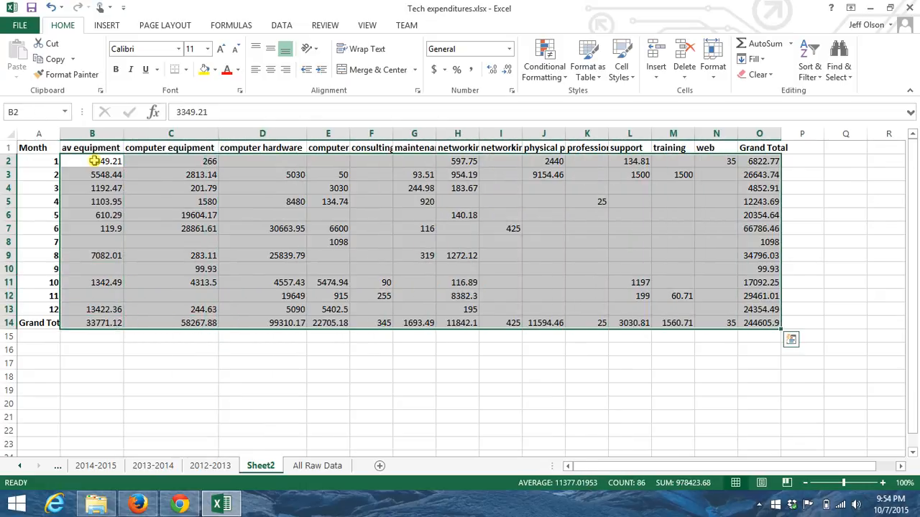
click(435, 74)
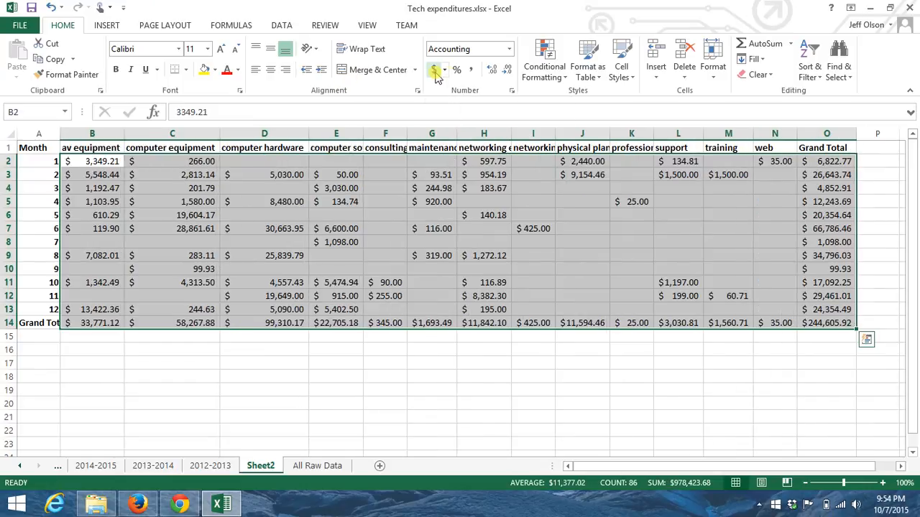
Reduce the decimals of the amounts in B2:O14 so they display as whole dollars
click(497, 72)
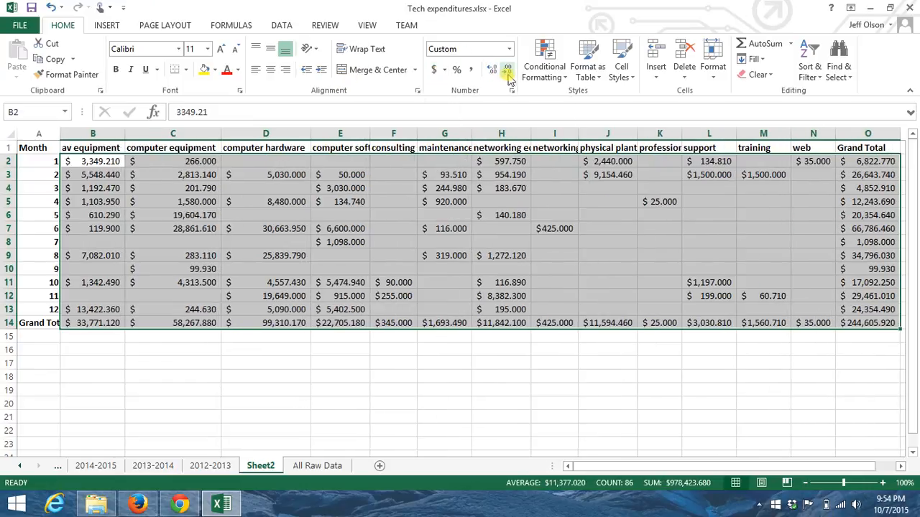
click(507, 72)
click(507, 72)
click(508, 72)
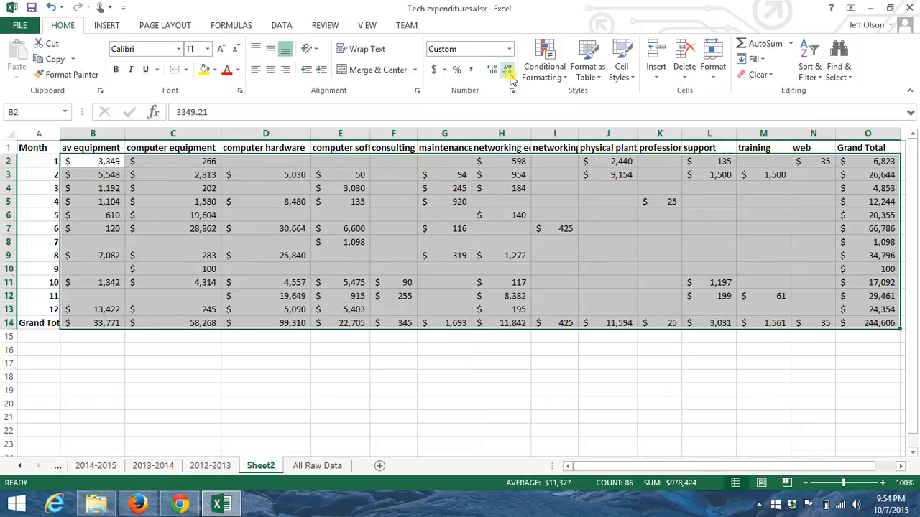
click(242, 337)
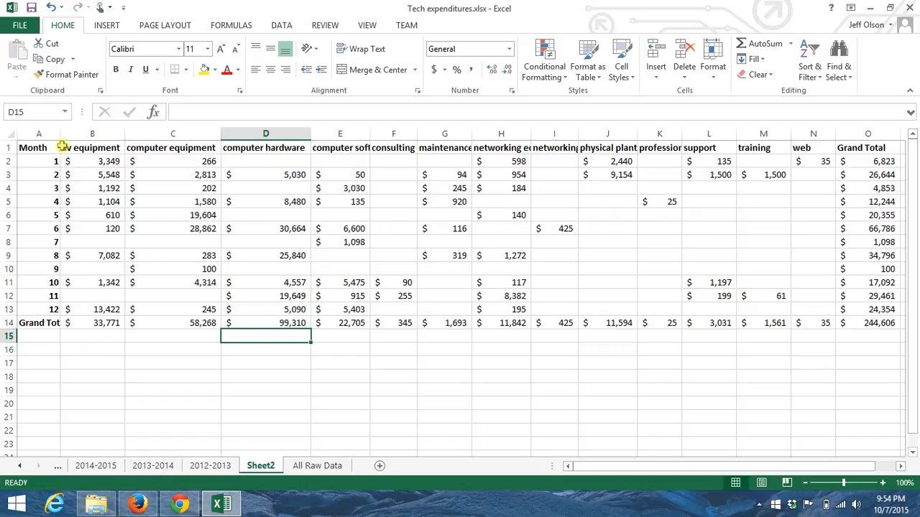
Look at the source records on the All Raw Data sheet, and return to the summary table on Sheet2
click(111, 377)
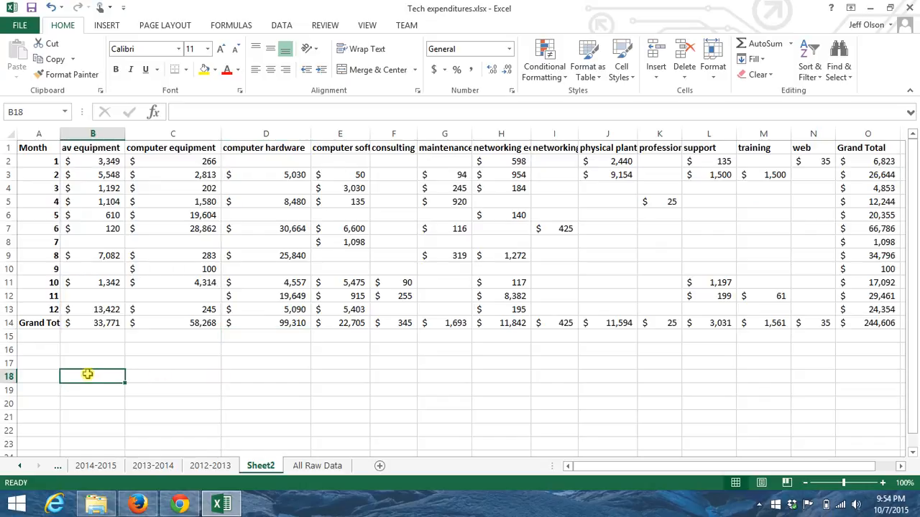
click(317, 465)
click(41, 152)
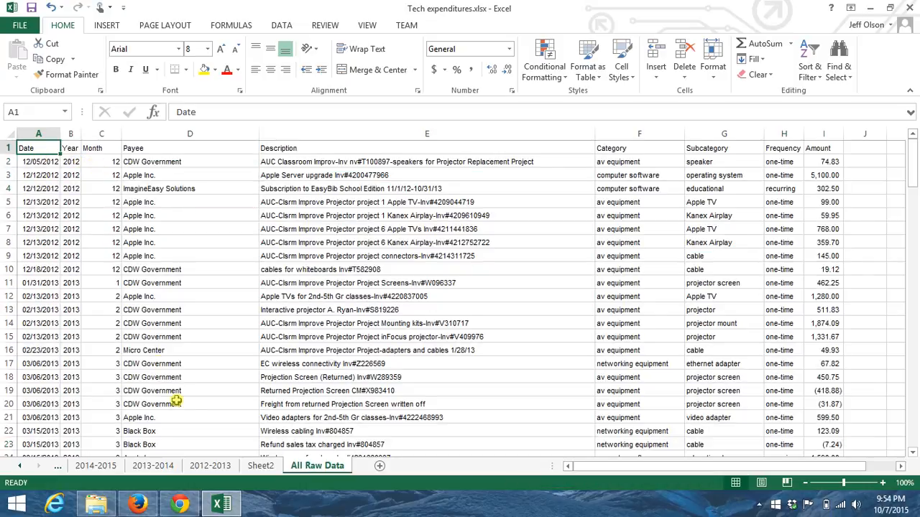
click(261, 466)
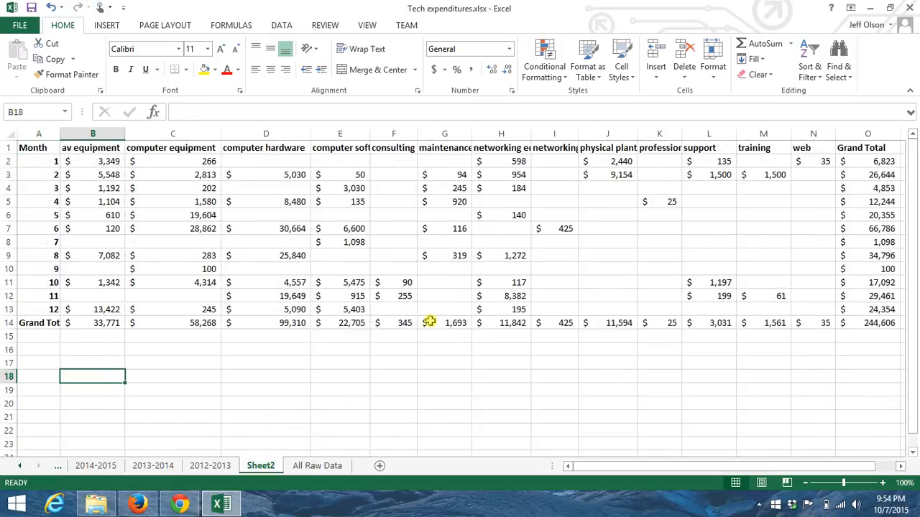
click(346, 174)
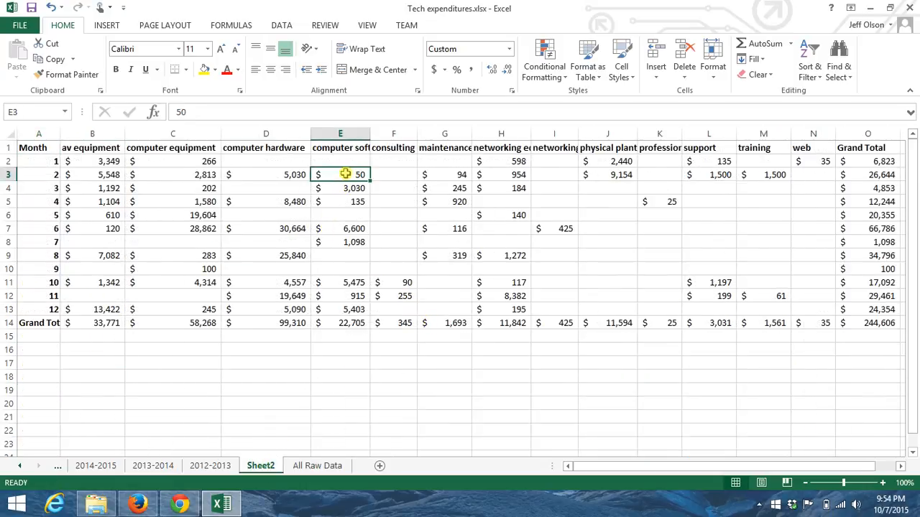